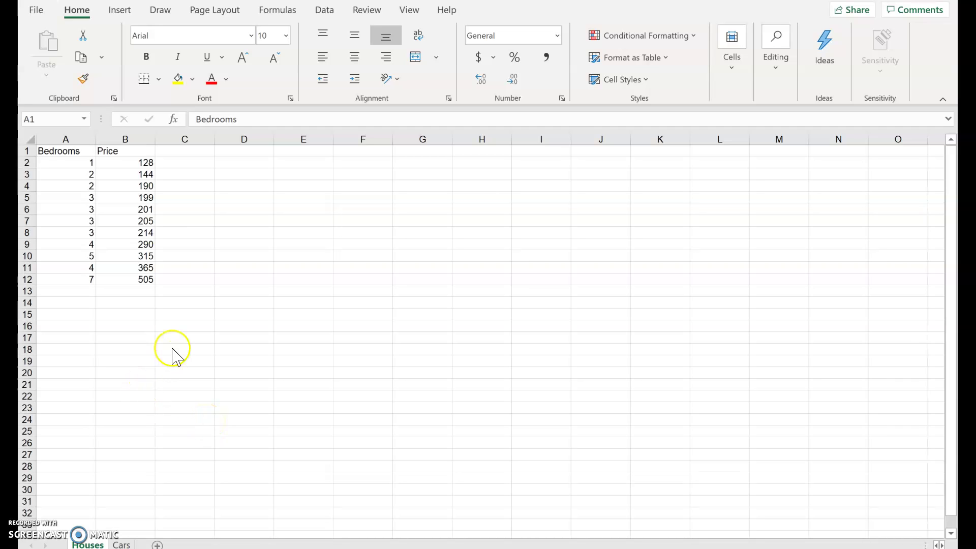
- Enter =SLOPE(B2:B12,A2:A12) in B15, giving 64.5239726
click(120, 315)
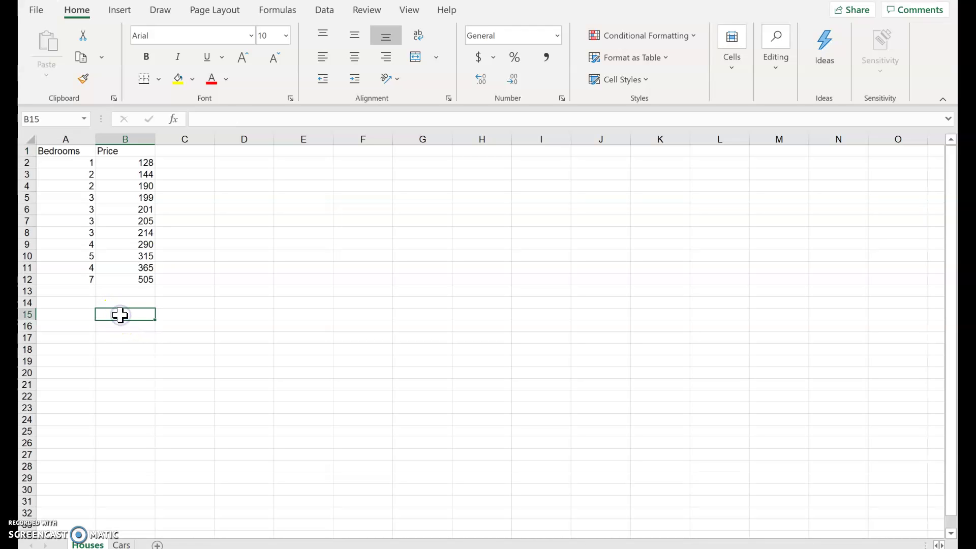
text(=slope)
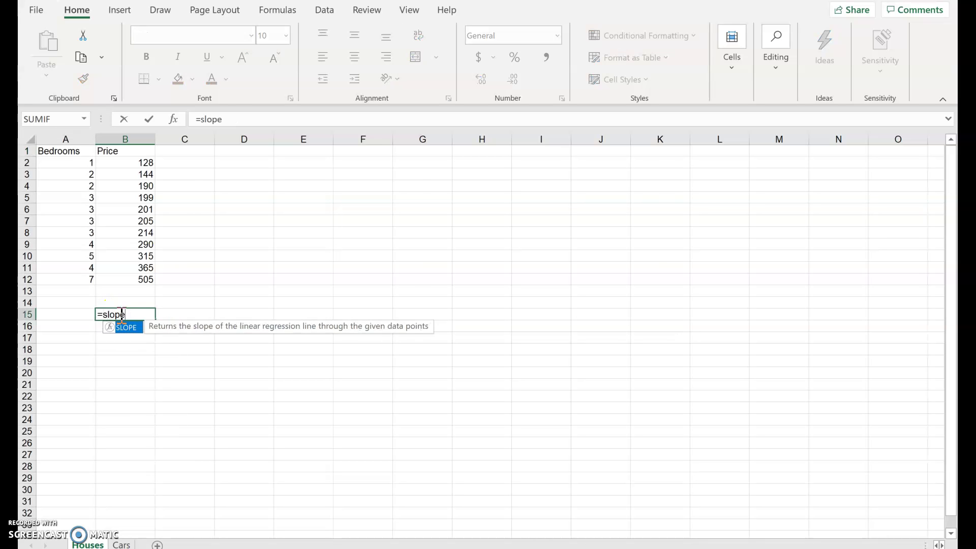
text(()
drag(126, 164, 99, 282)
text(,)
drag(61, 163, 59, 276)
text())
key(Return)
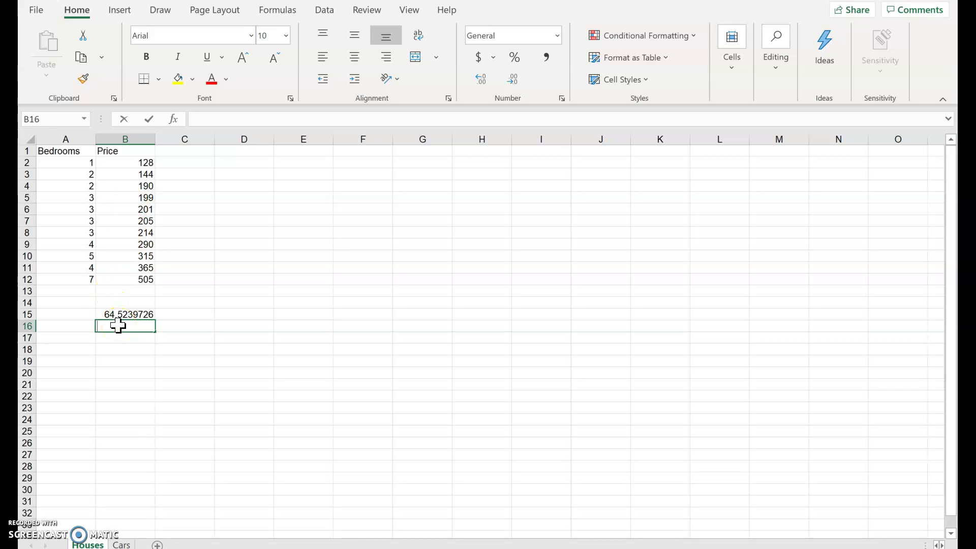
- Enter =INTERCEPT(B2:B12,A2:A12) in B16, giving 33.510274
text(=intercept)
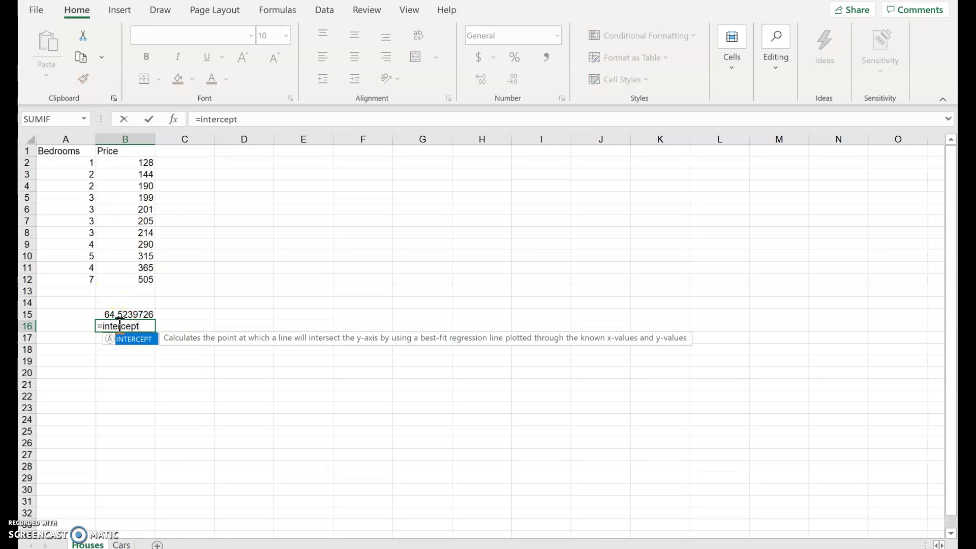
text(()
drag(132, 163, 123, 279)
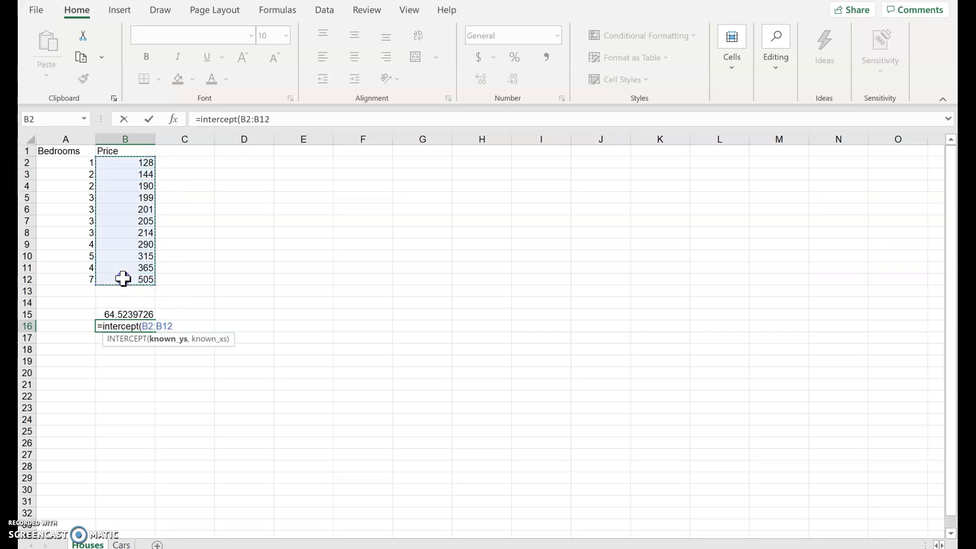
text(,)
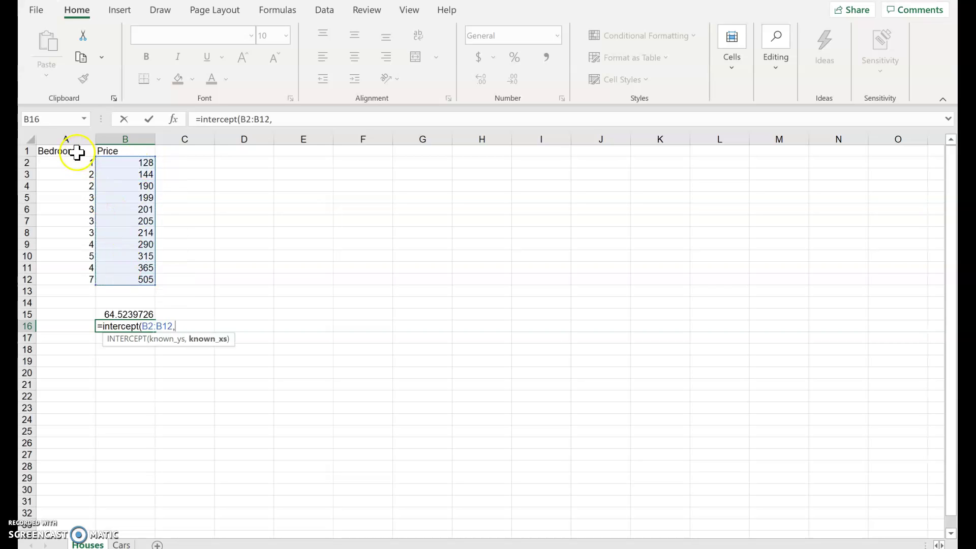
drag(75, 163, 73, 276)
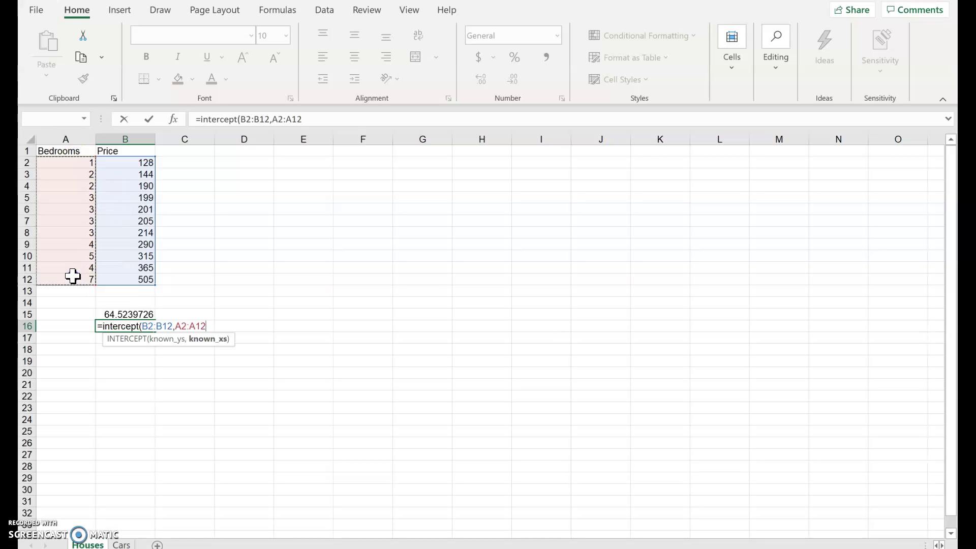
text())
key(Return)
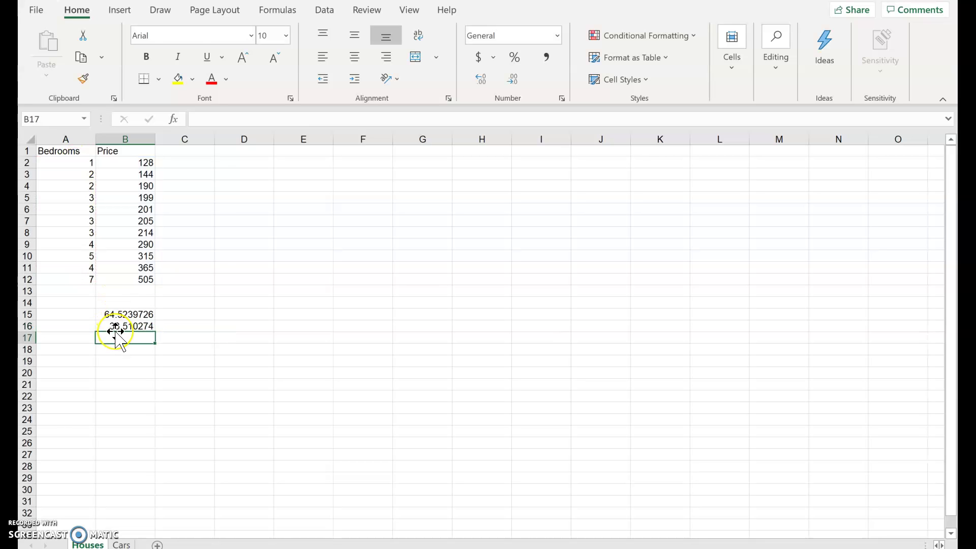
text(=correl)
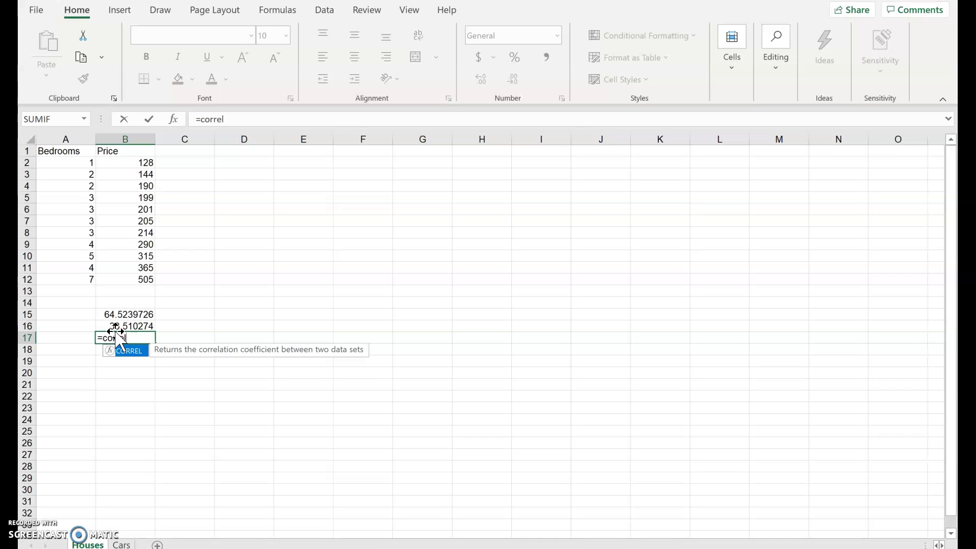
text(()
- Complete =CORREL(B2:B12,A2:A12) in B17, returning 0.95133212
drag(131, 163, 128, 276)
text(,)
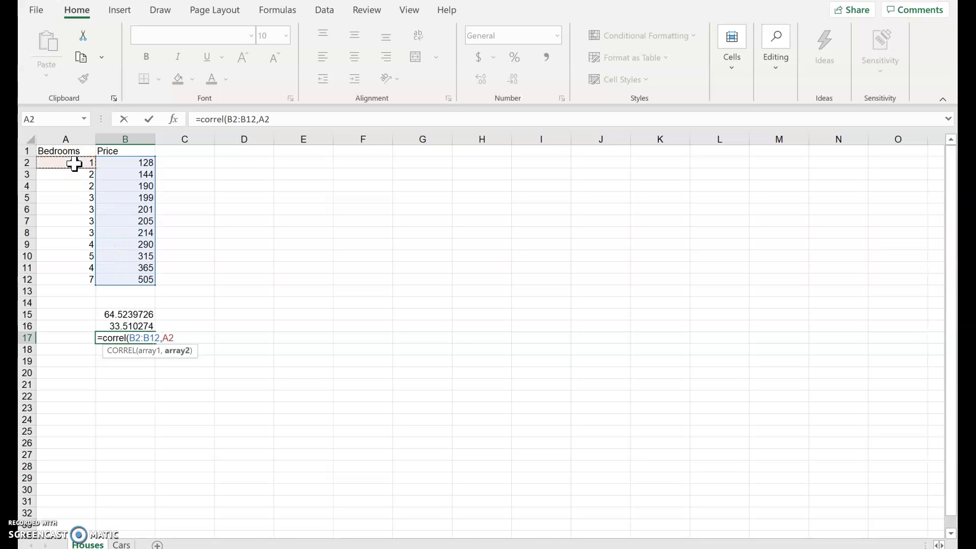
drag(75, 164, 78, 267)
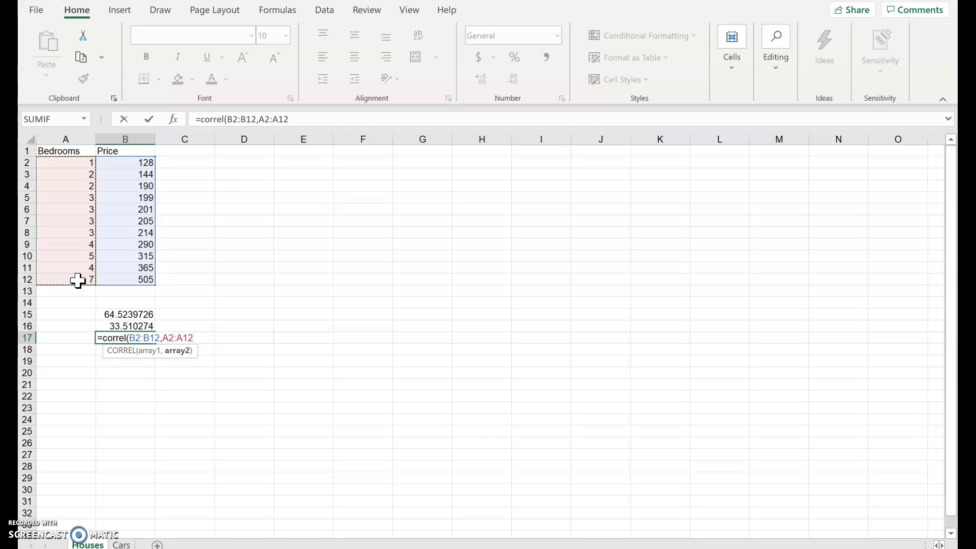
text())
key(Return)
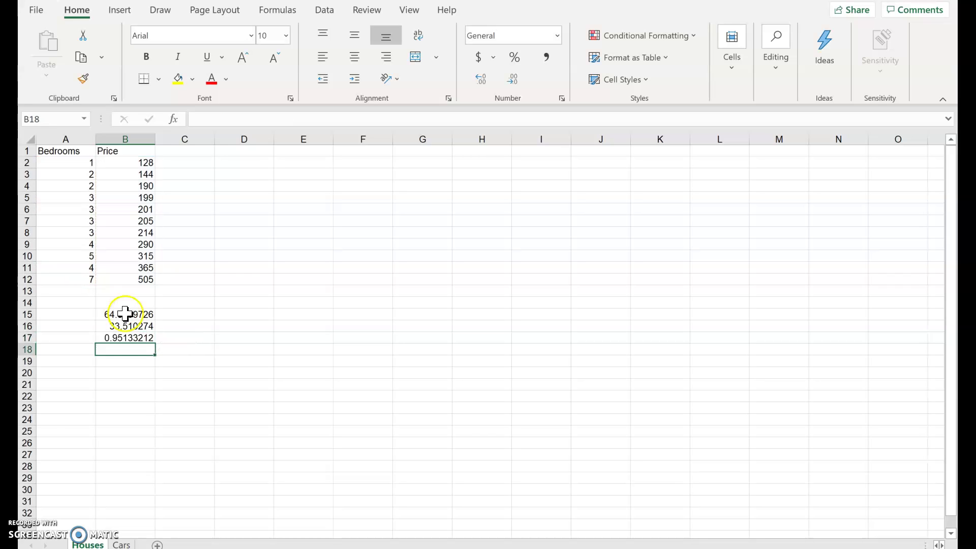
- Start a swapped correlation in B18 with Bedrooms A2:A12 first and Price second
click(116, 353)
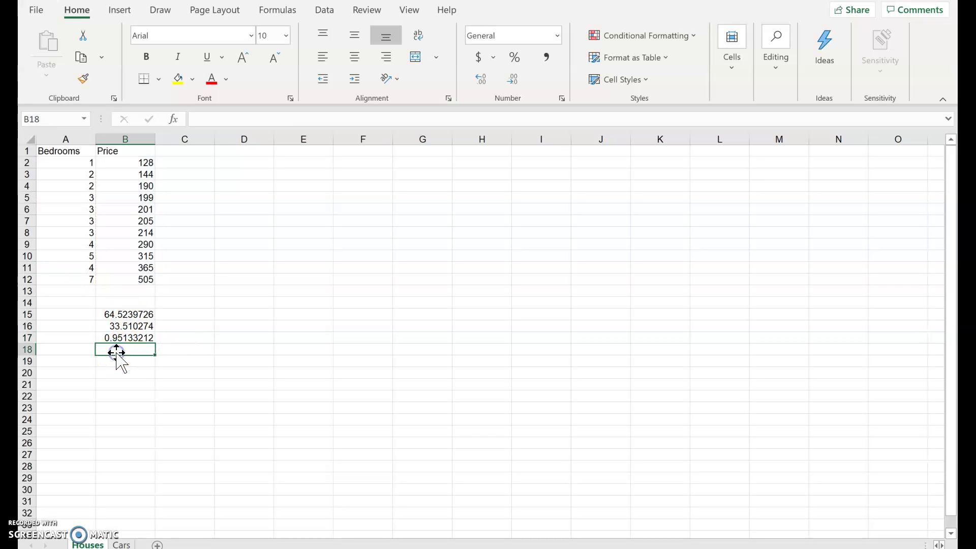
text(=correl()
drag(71, 163, 70, 277)
text(,)
click(132, 165)
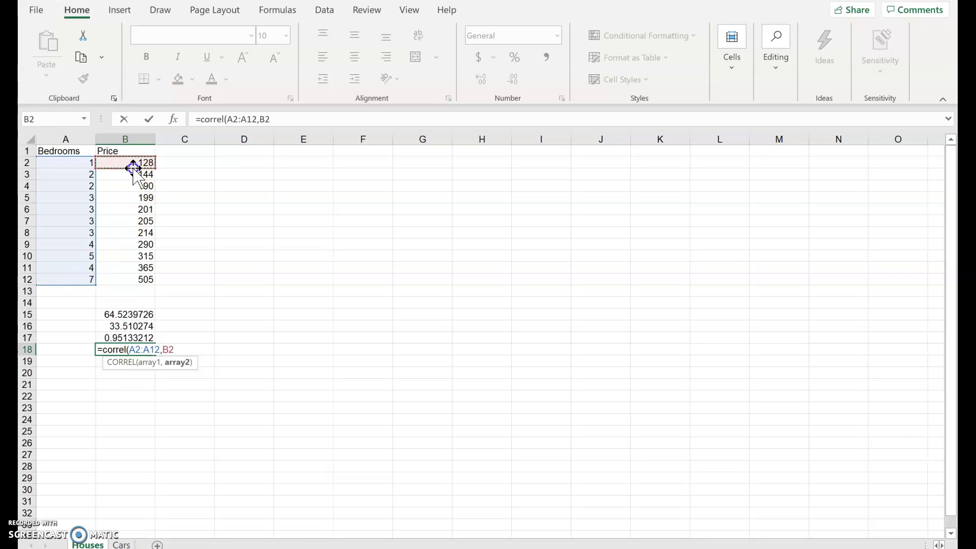
drag(132, 167, 128, 278)
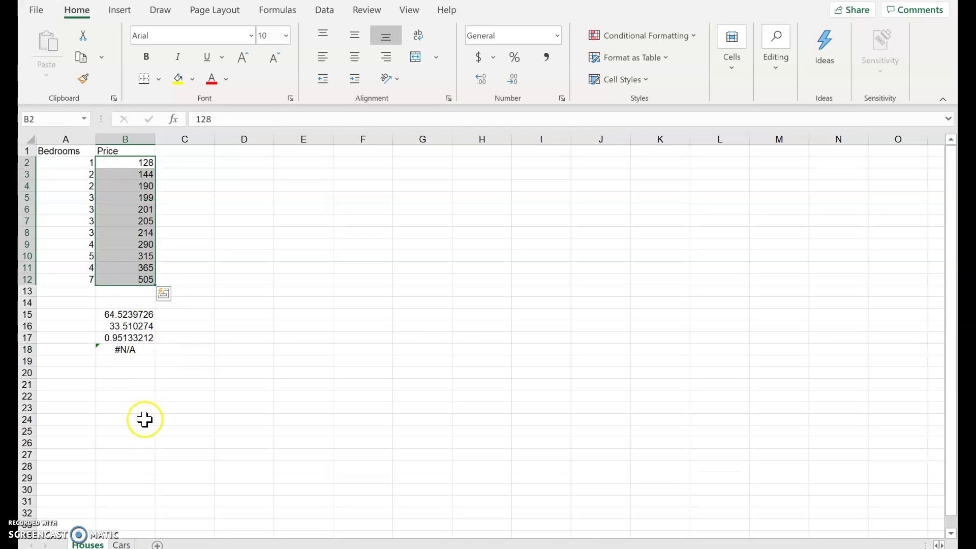
- Fix B18's #N/A by extending the second range to B2:B12, giving 0.95133212
click(130, 350)
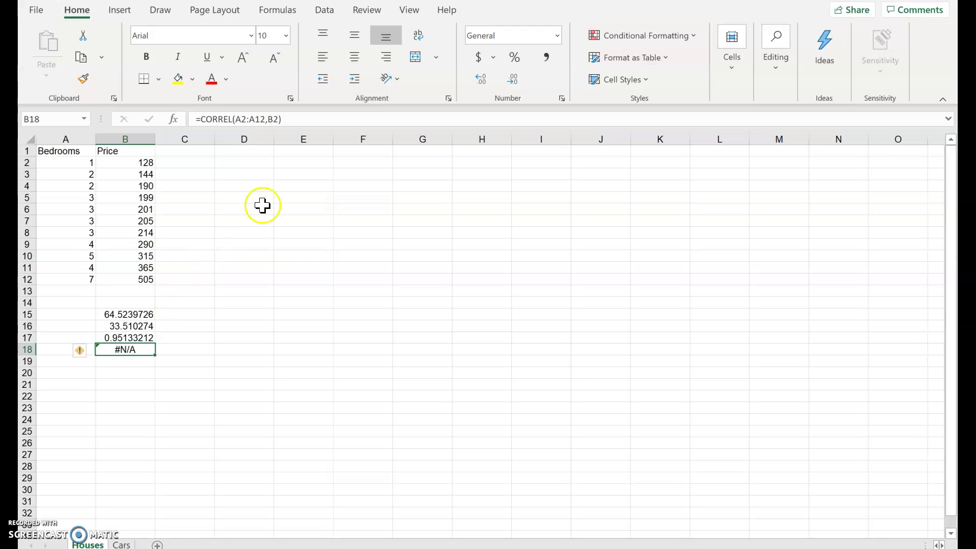
click(281, 118)
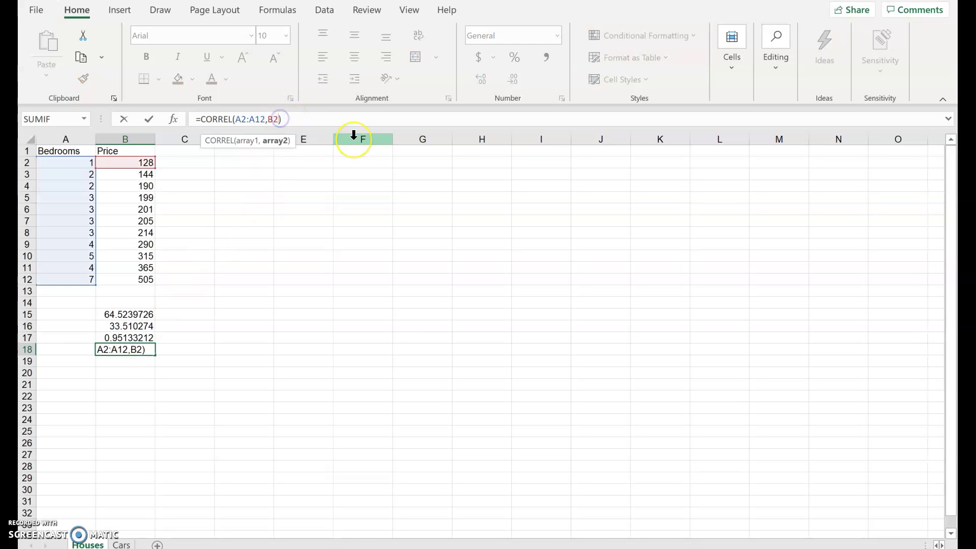
text(:B12)
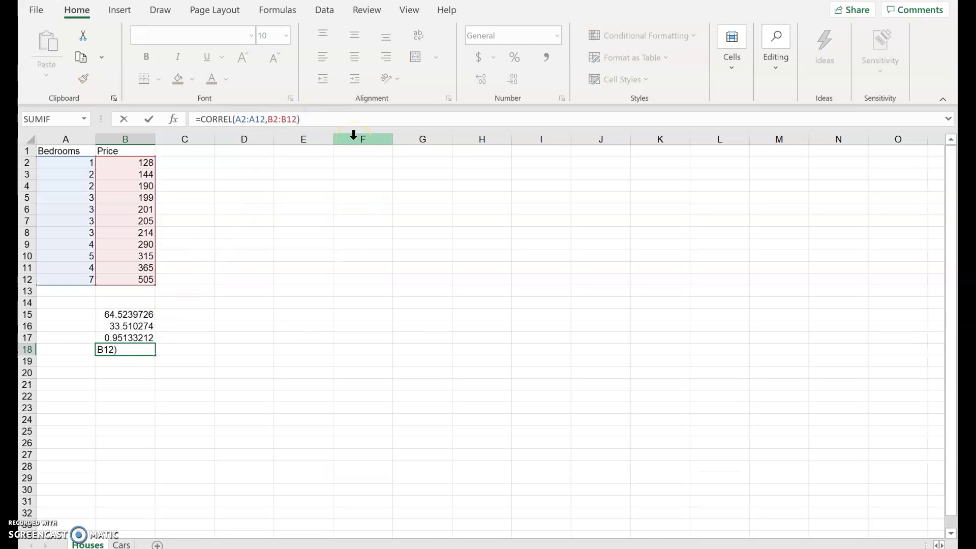
key(Return)
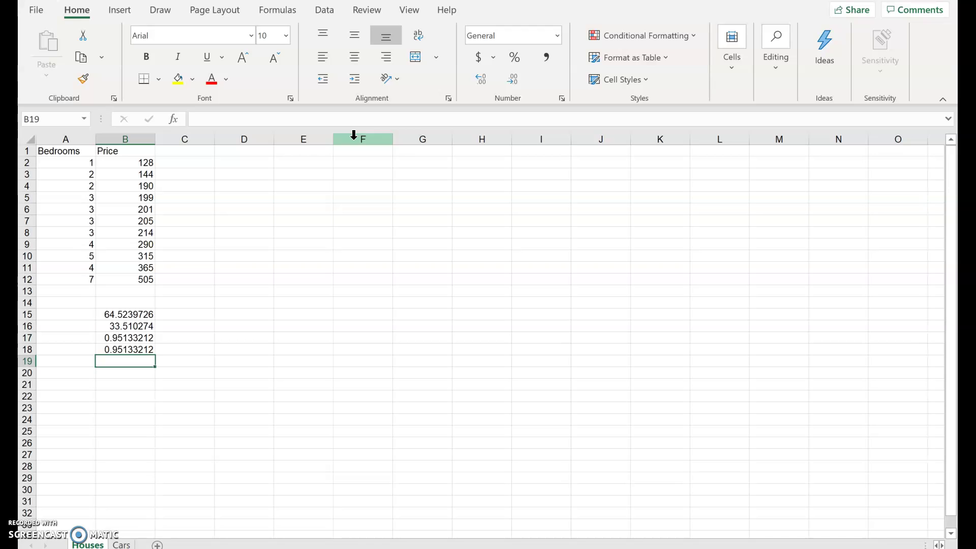
click(127, 339)
- Review the B17 correlation formula and clear the duplicate correlation from B18
double_click(127, 339)
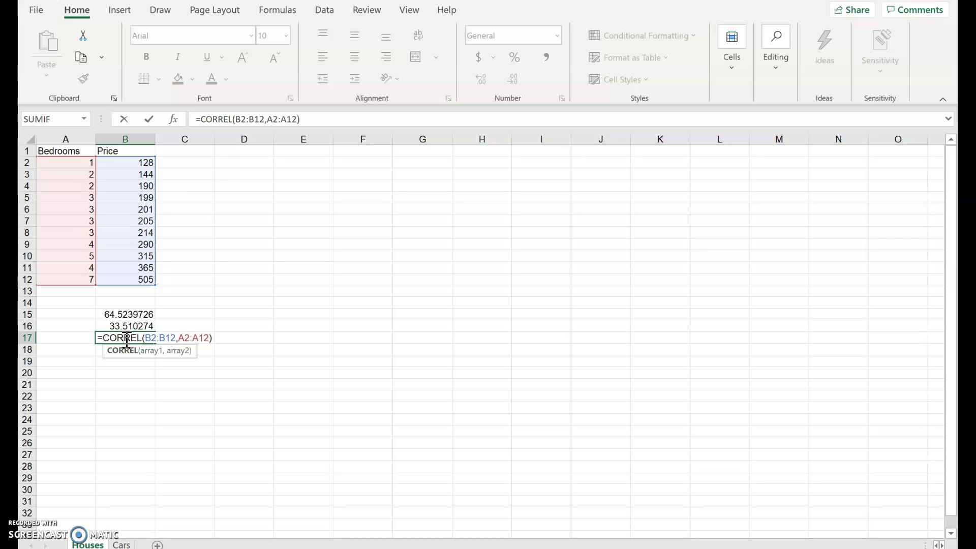
key(Return)
click(124, 349)
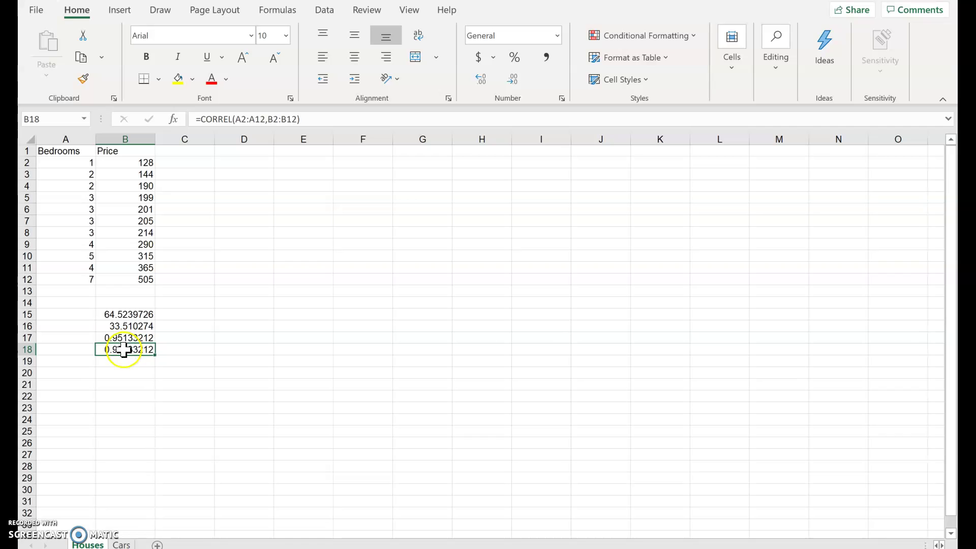
key(Delete)
key(Return)
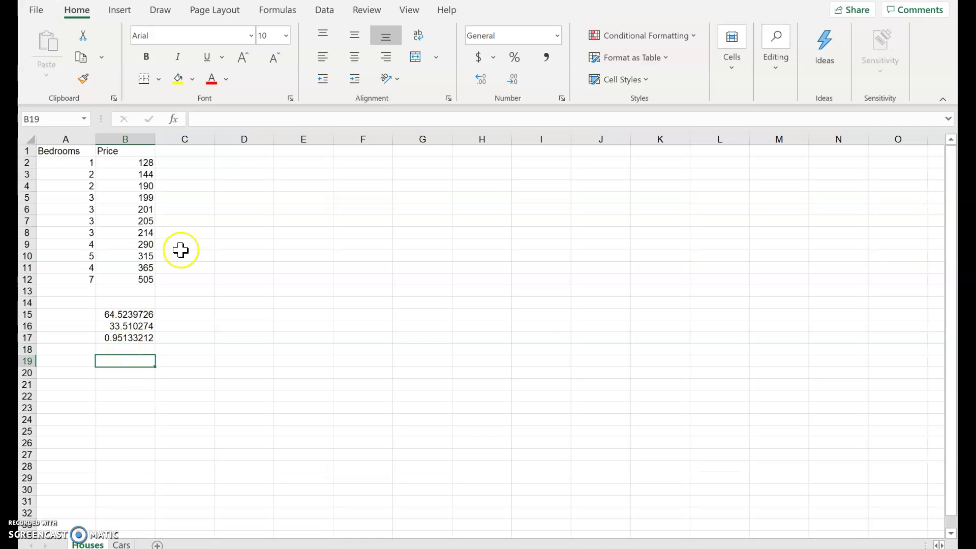
- Check the intercept and slope formulas in B16 and B15, then show the Data tab
click(116, 326)
click(118, 315)
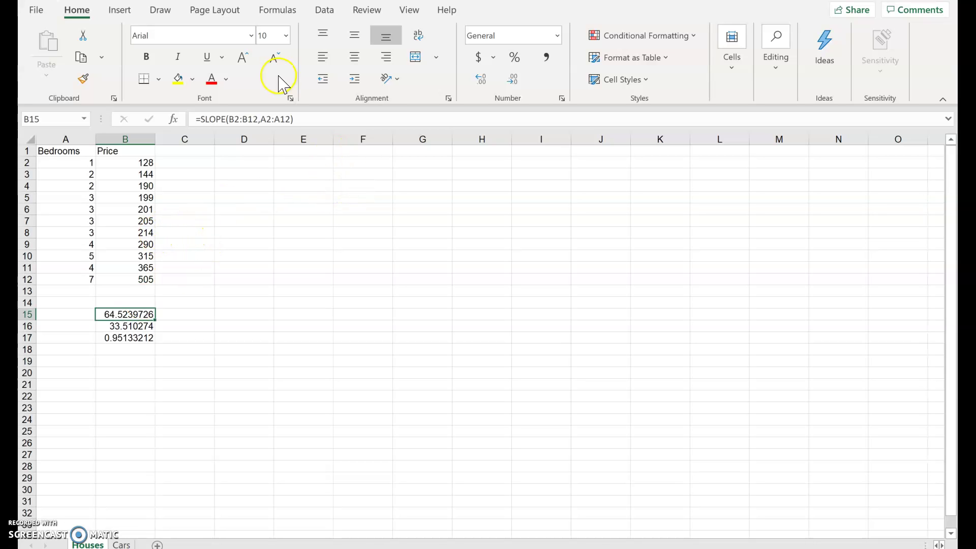
click(325, 10)
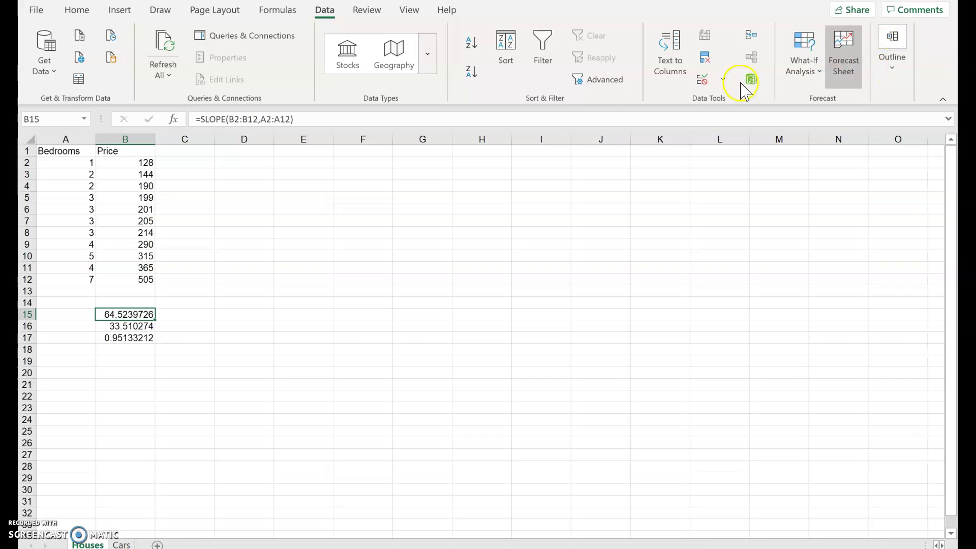
- Enable the Analysis ToolPak through Excel Options' Add-ins manager
click(37, 10)
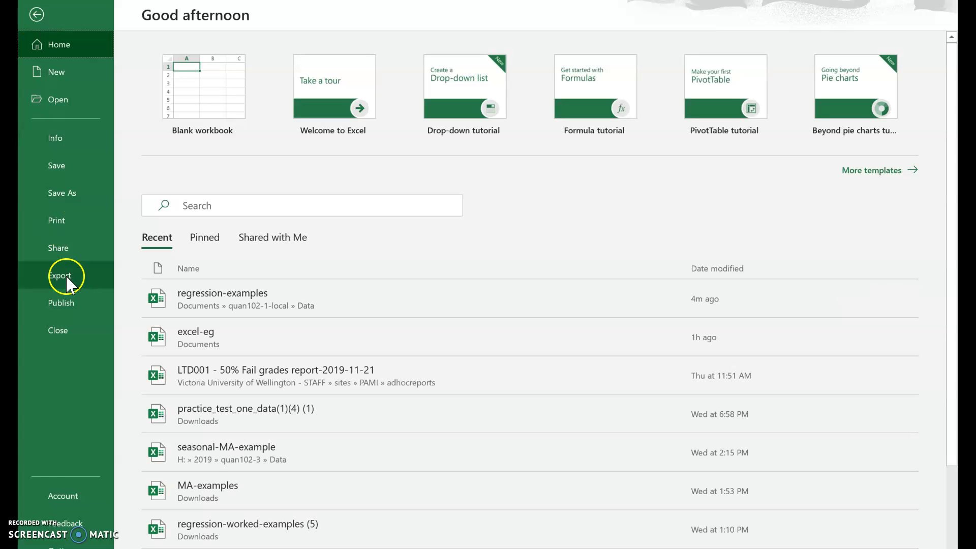
click(59, 547)
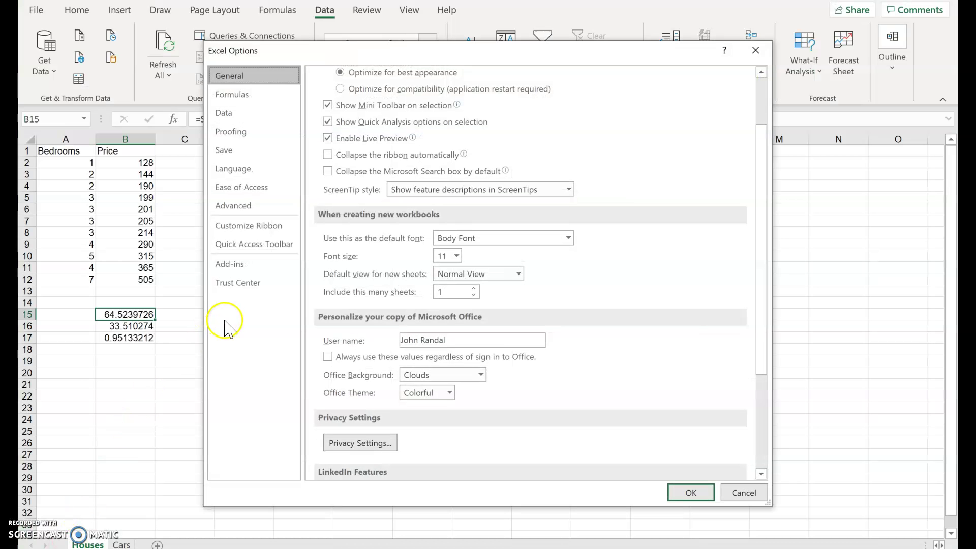
click(230, 265)
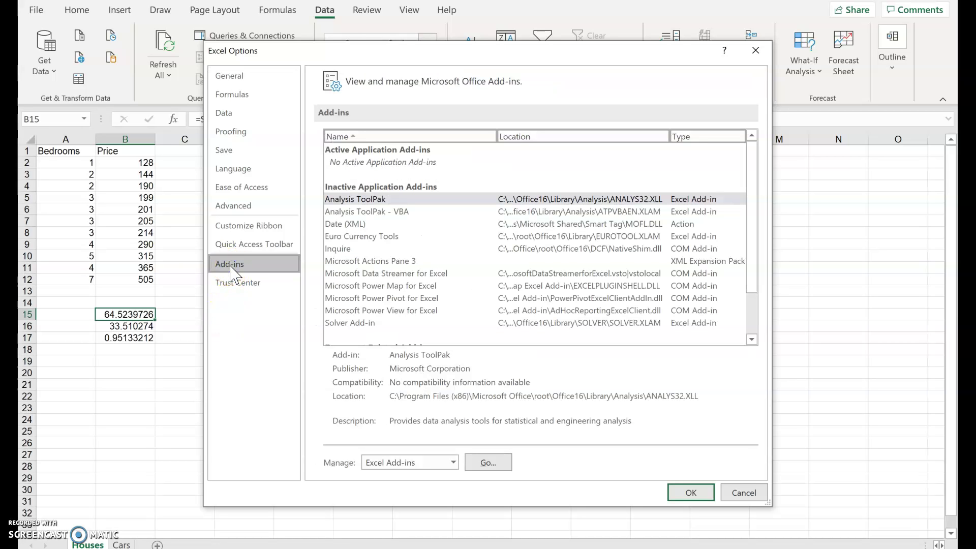
click(413, 462)
click(488, 462)
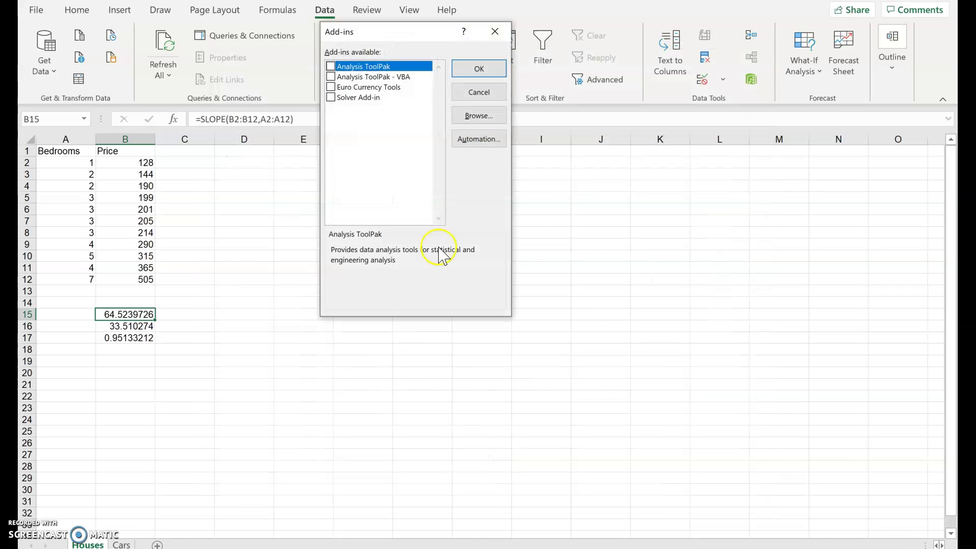
click(331, 67)
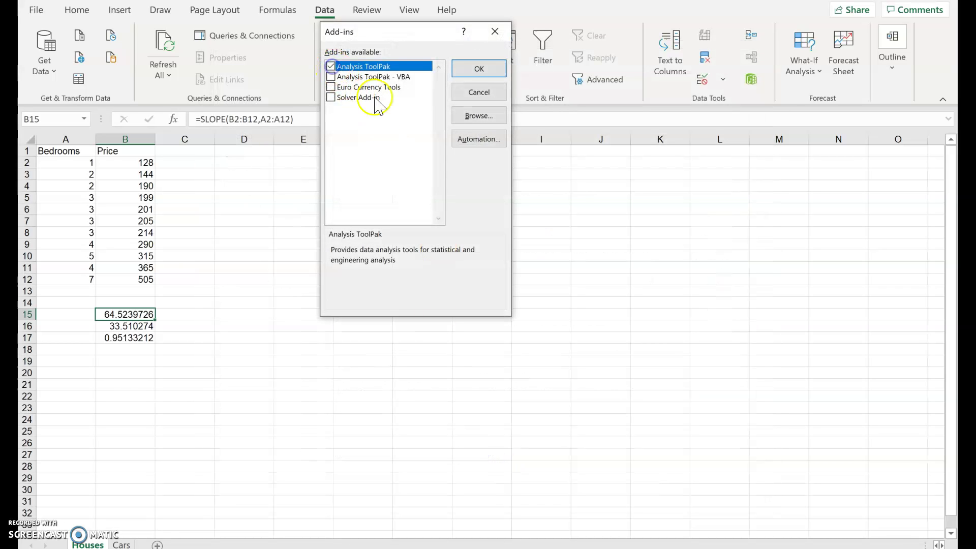
click(479, 72)
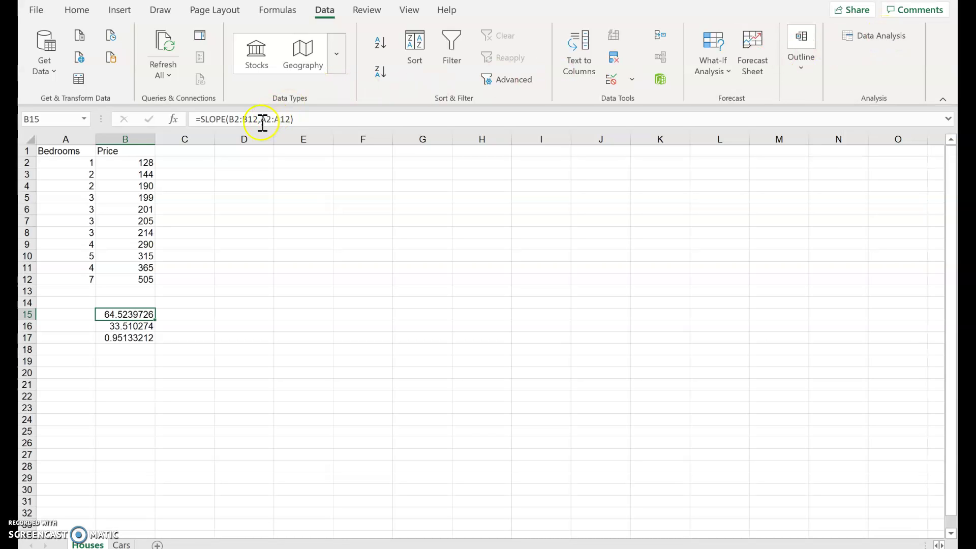
- With the Price heading selected, open Data Analysis and choose Regression
click(146, 152)
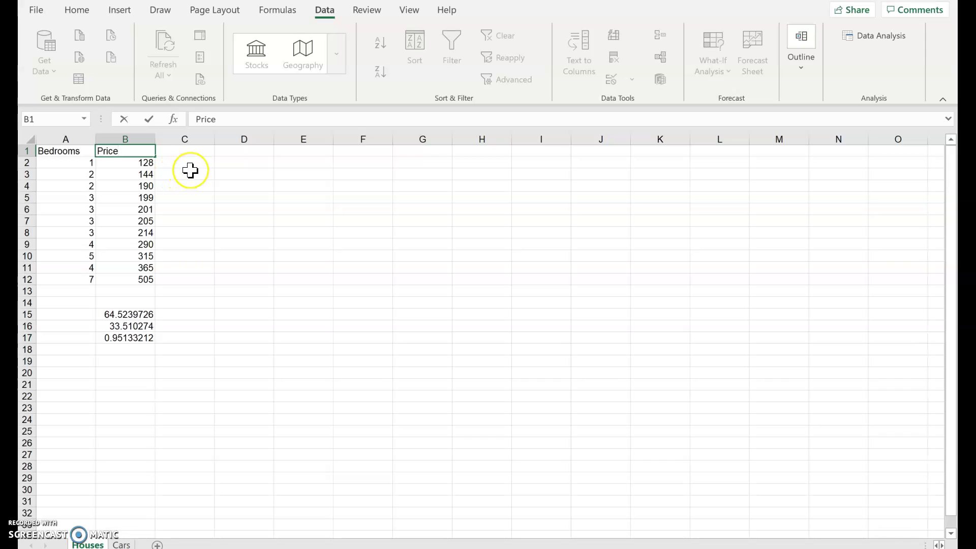
key(Down)
key(Up)
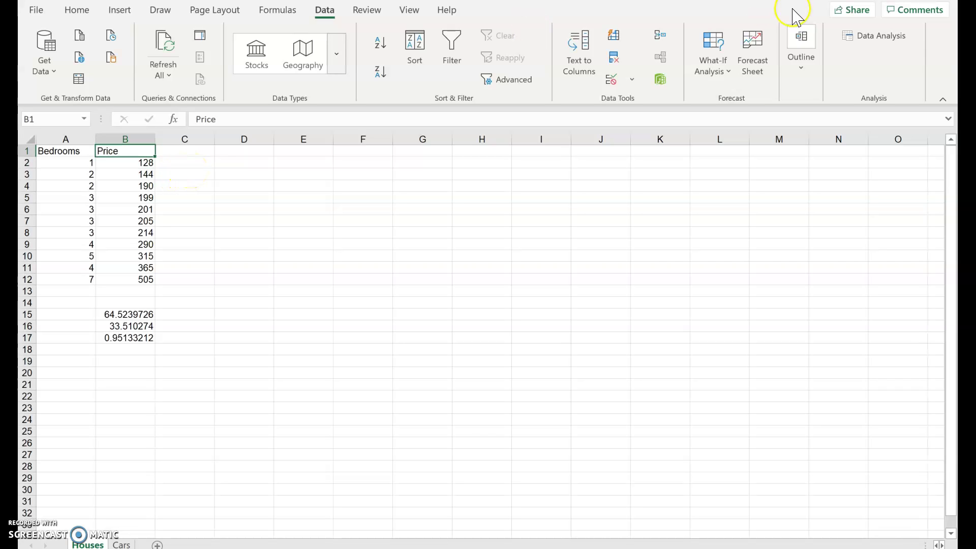
click(860, 40)
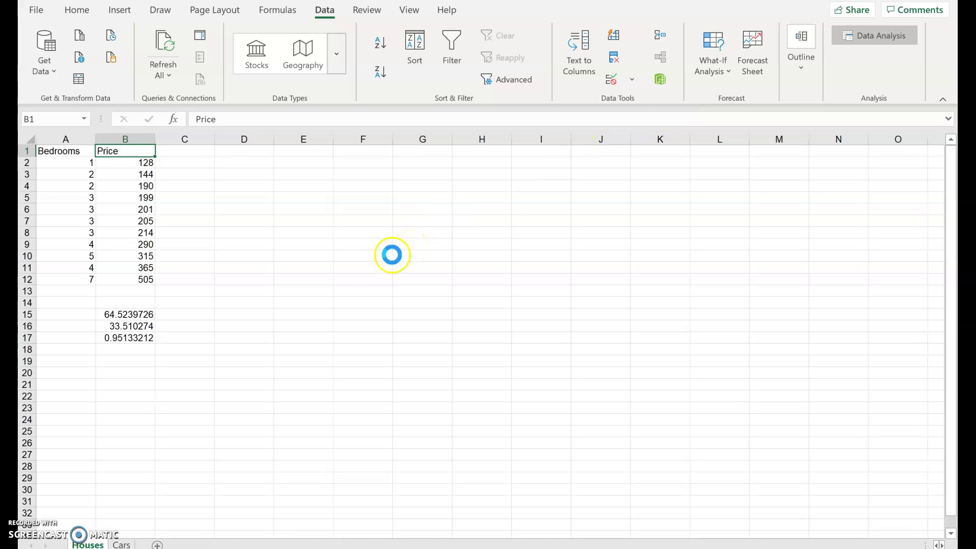
click(486, 170)
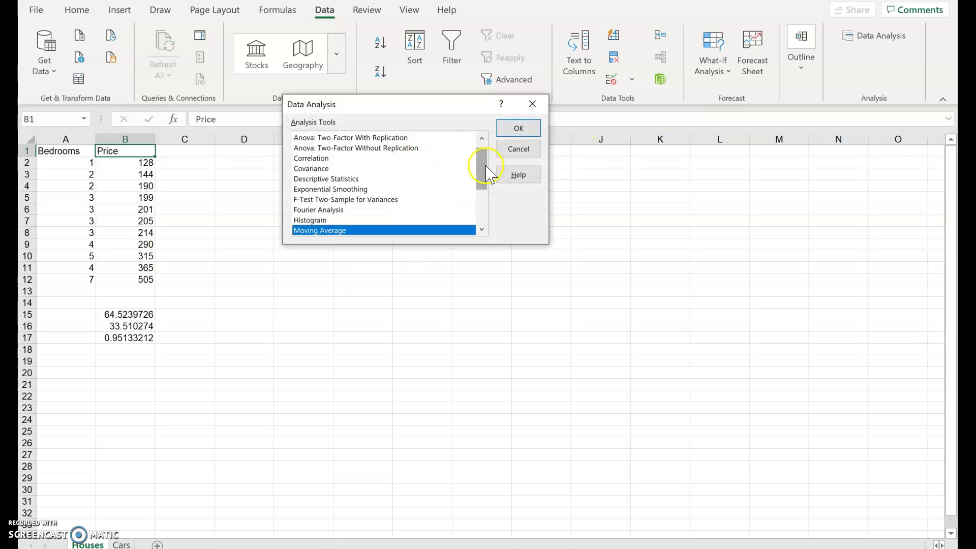
drag(484, 173, 483, 199)
click(308, 181)
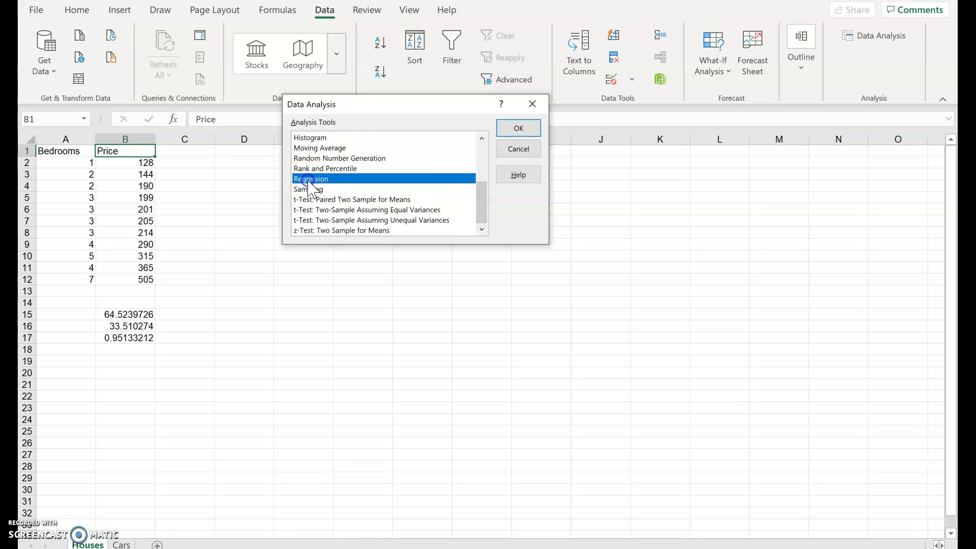
click(534, 128)
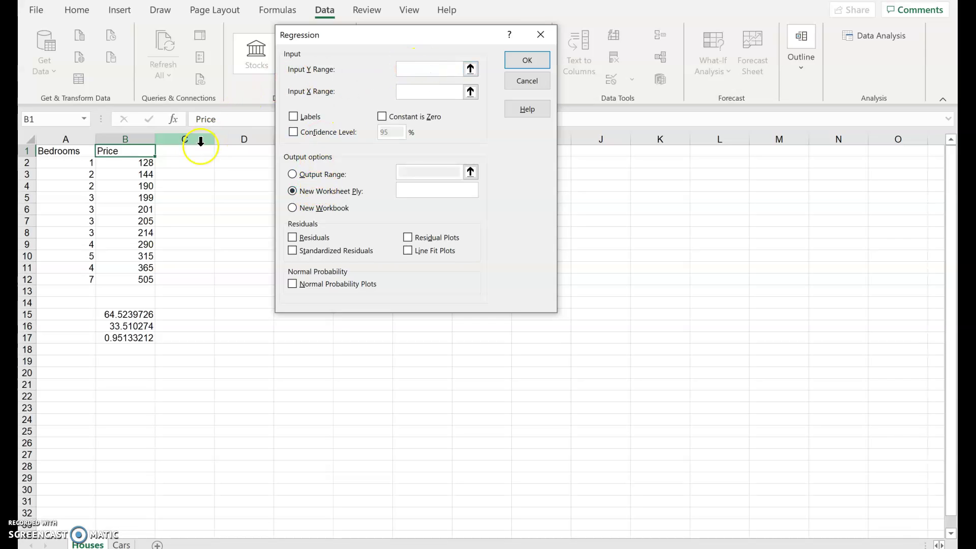
- Set the Regression Input Y Range to B2:B12 and Input X Range to A2:A12
click(143, 160)
drag(142, 160, 138, 277)
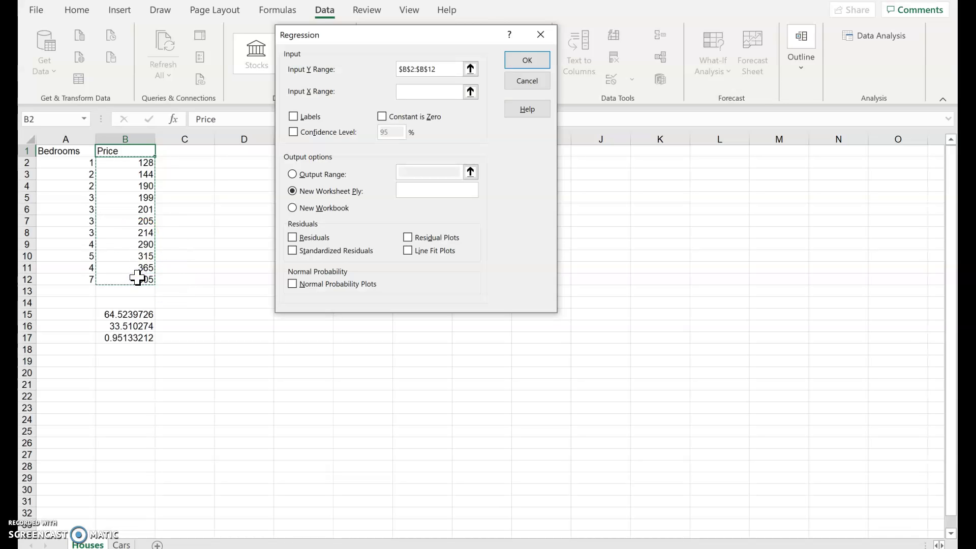
click(82, 174)
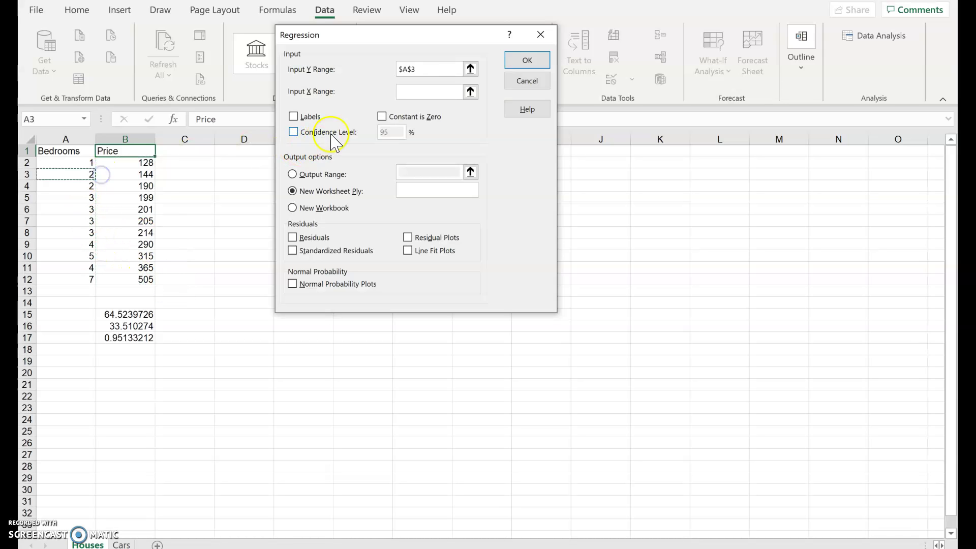
drag(137, 162, 136, 277)
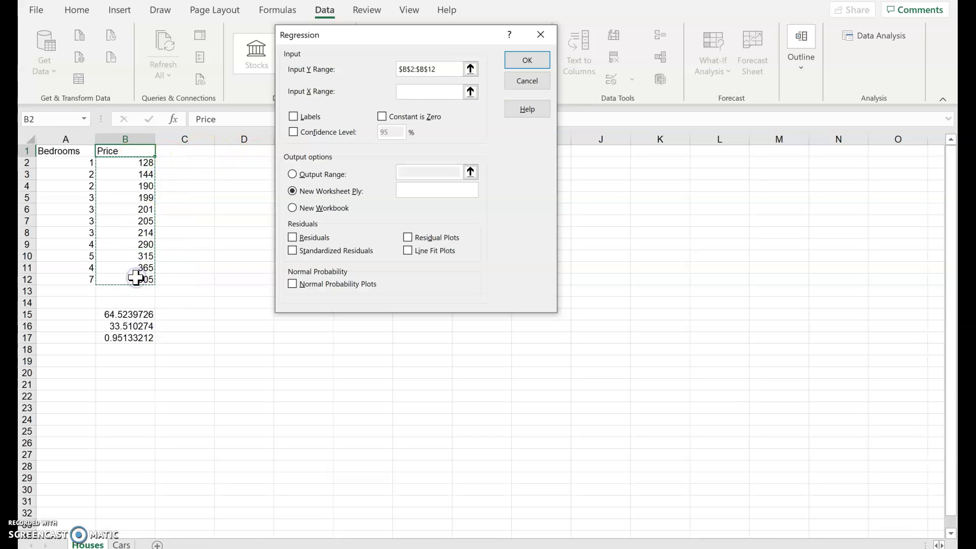
click(428, 93)
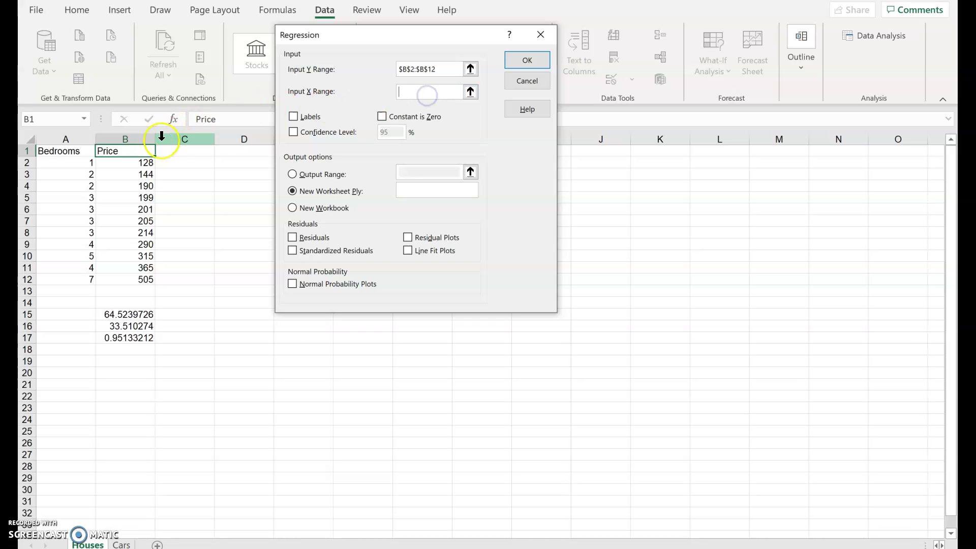
drag(65, 164, 56, 276)
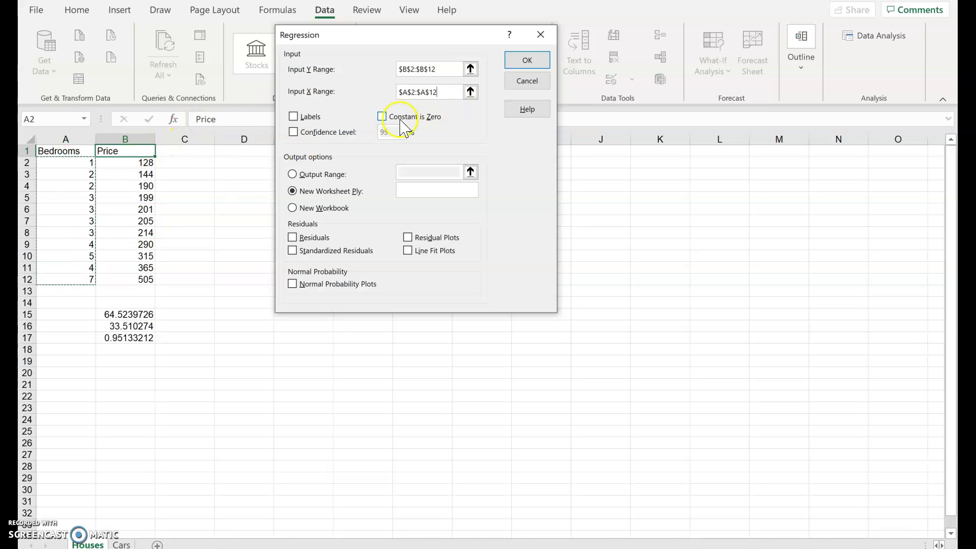
- Include 95% confidence limits and residuals, and output to a new worksheet ply
click(293, 133)
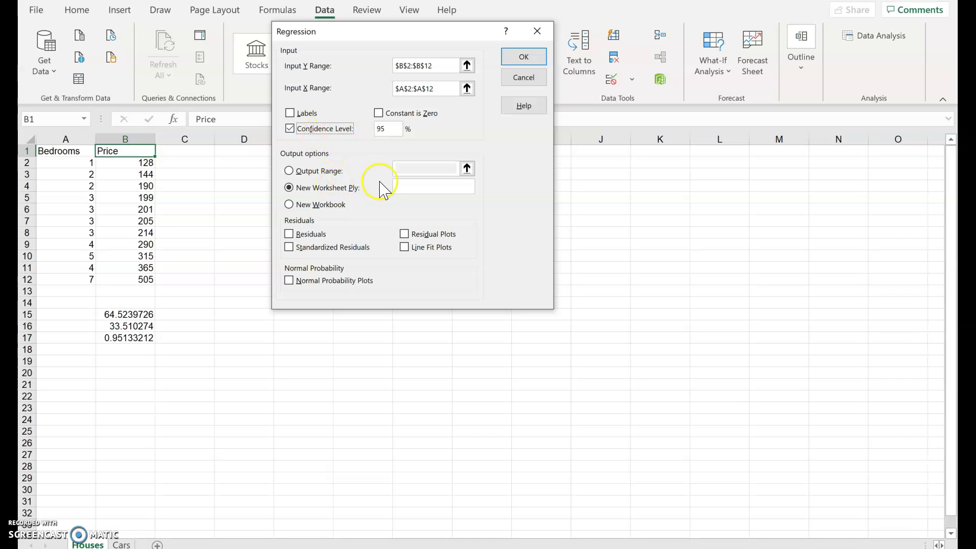
click(290, 235)
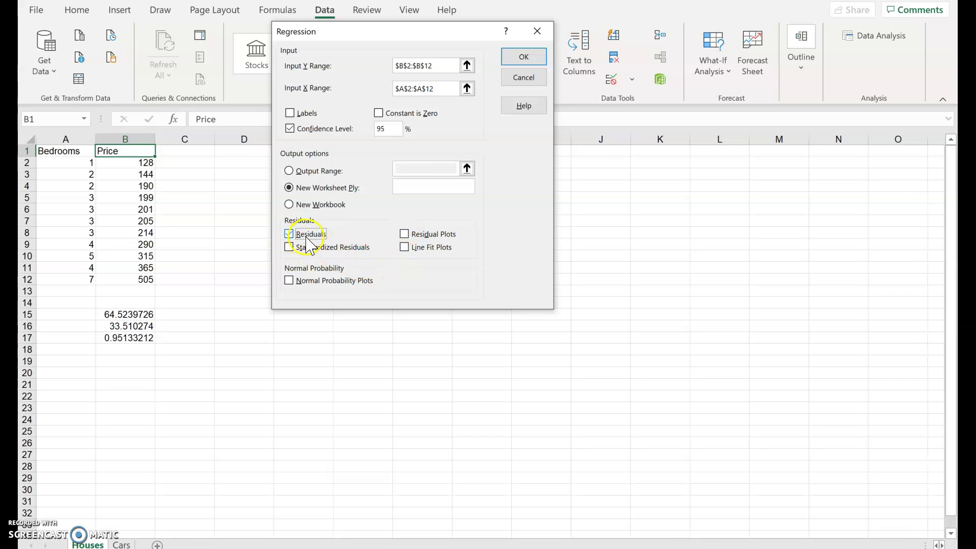
click(523, 60)
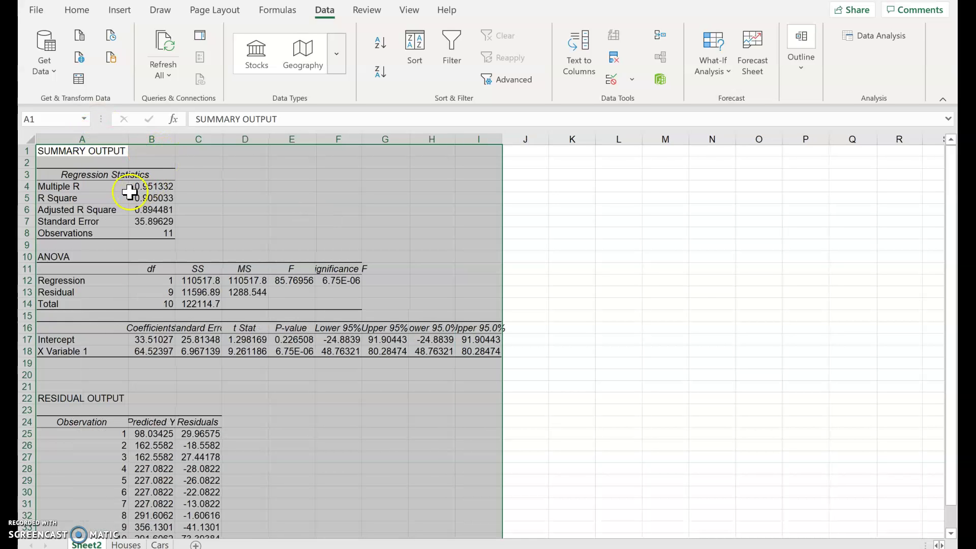
click(102, 187)
click(145, 186)
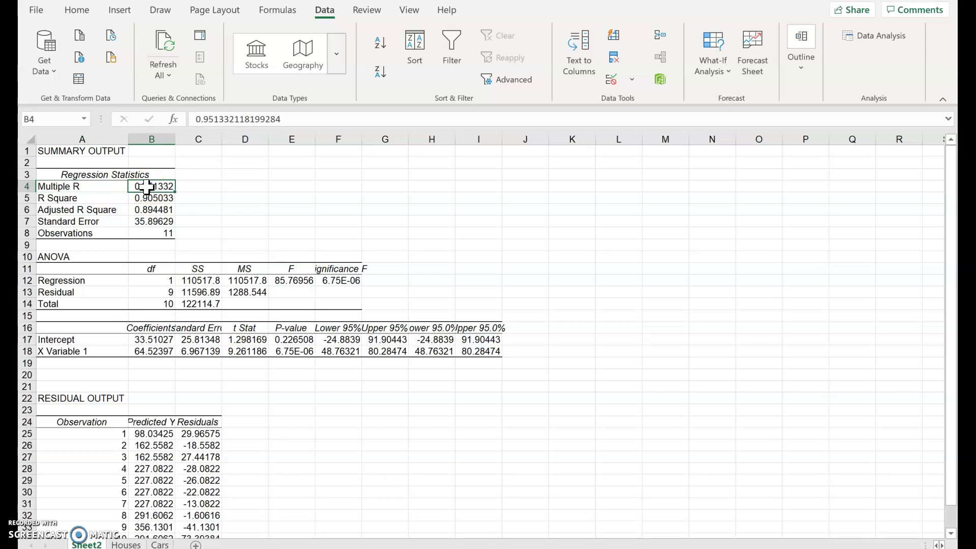
click(172, 198)
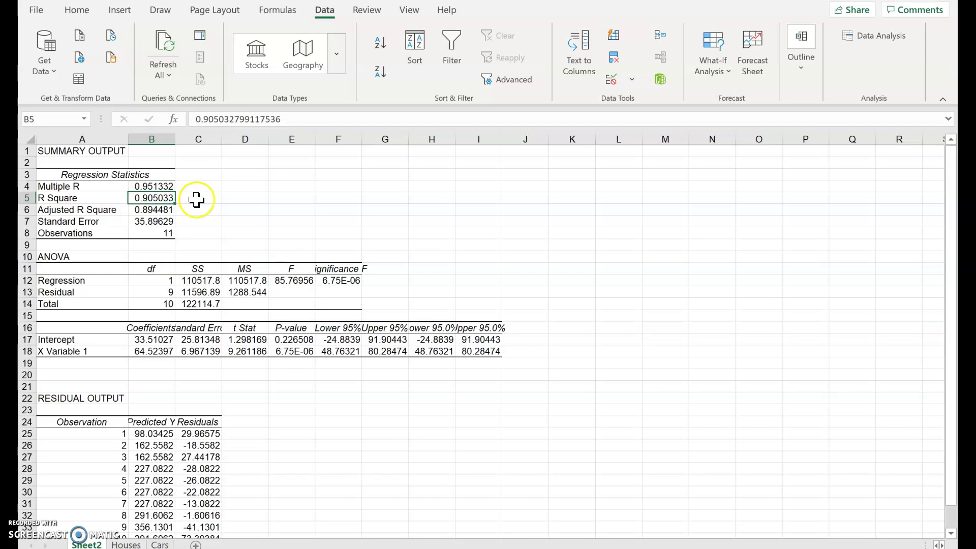
click(190, 187)
text(=)
key(Left)
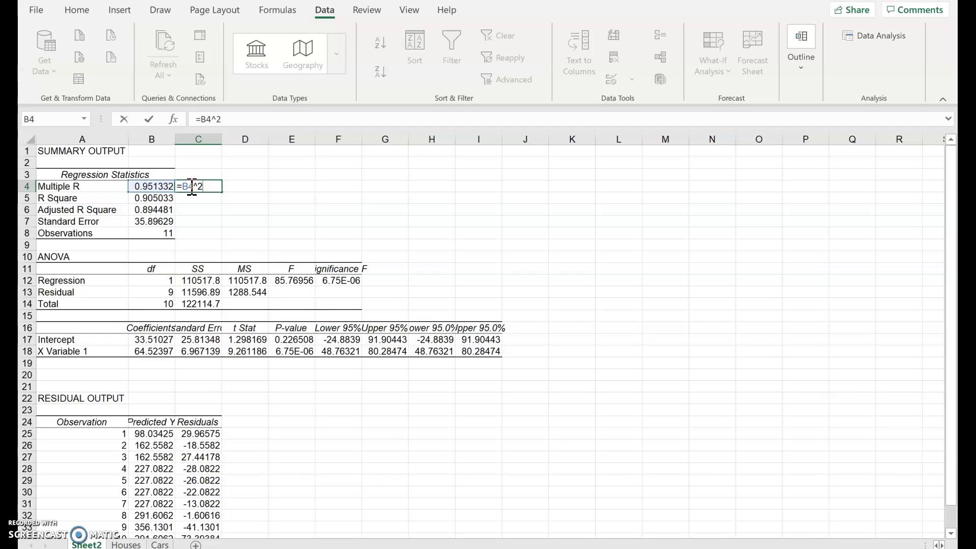
key(Return)
click(205, 187)
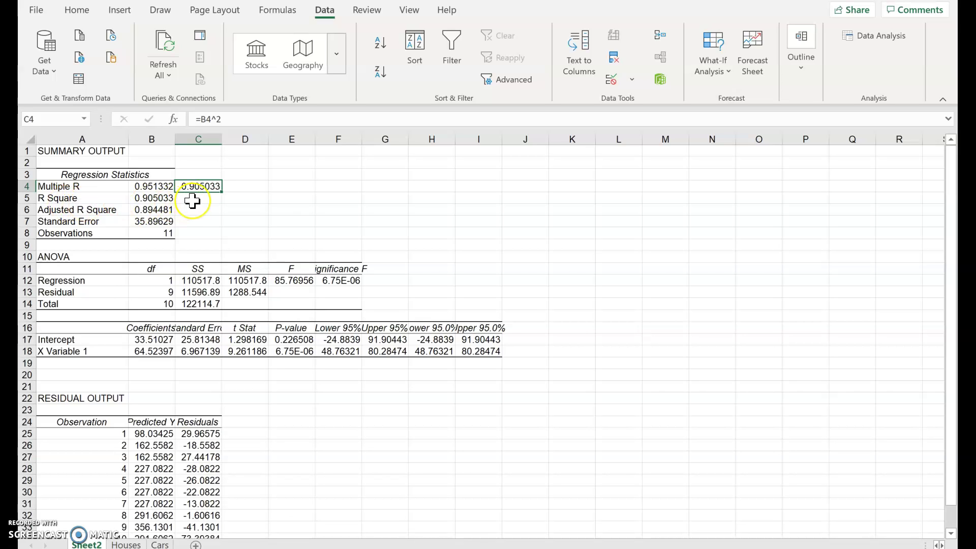
key(Delete)
click(192, 201)
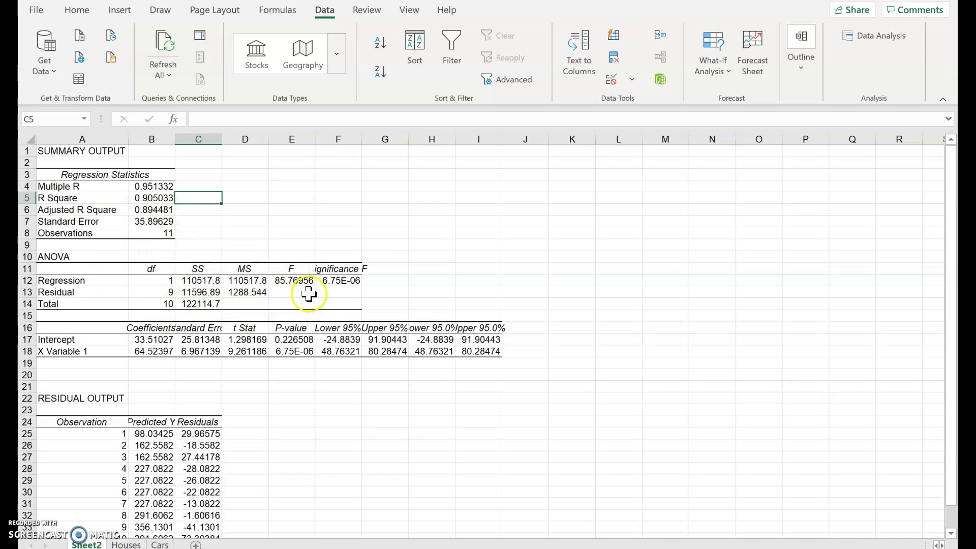
click(342, 284)
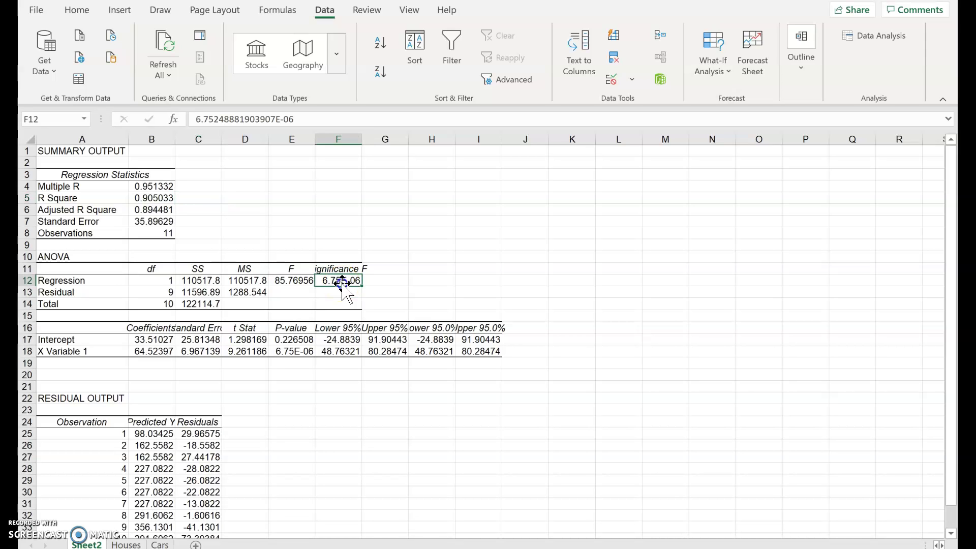
click(292, 354)
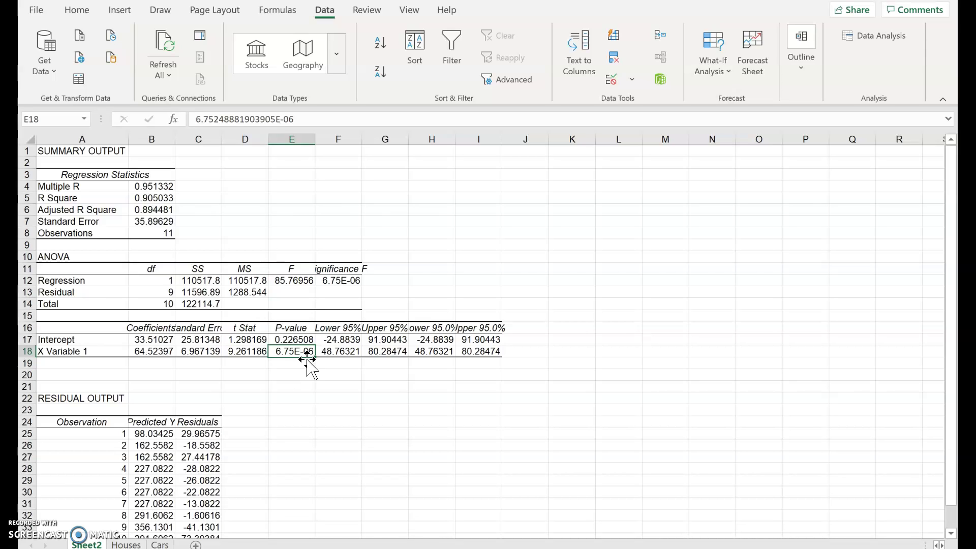
click(140, 351)
click(147, 340)
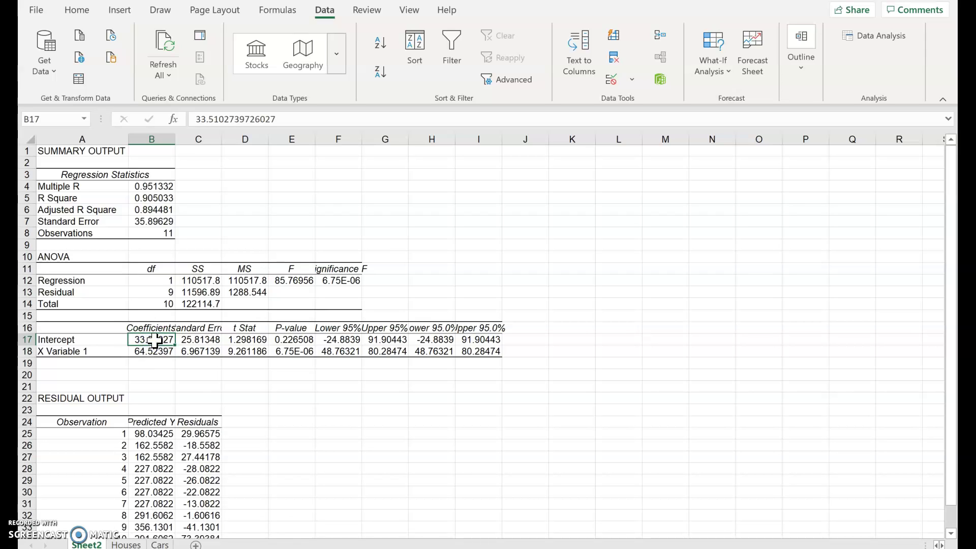
click(147, 355)
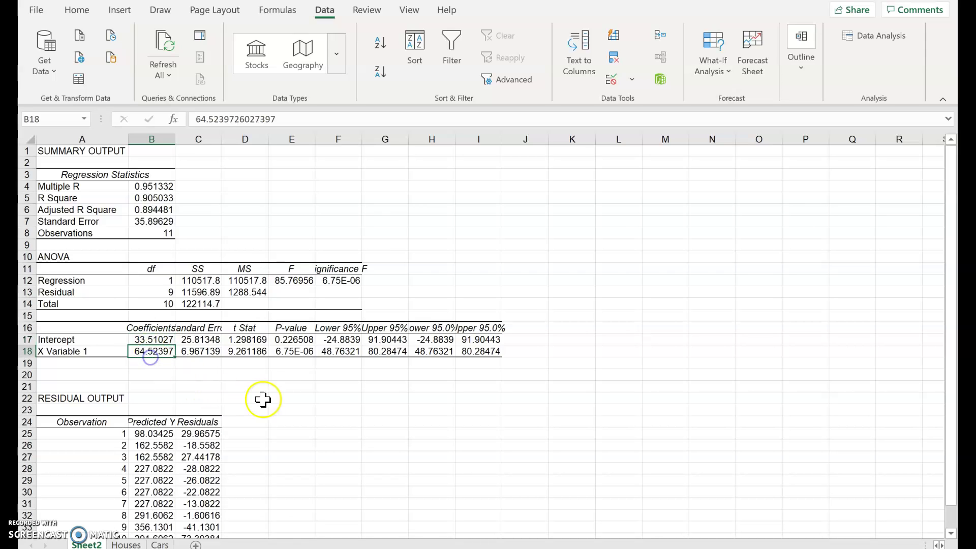
click(293, 351)
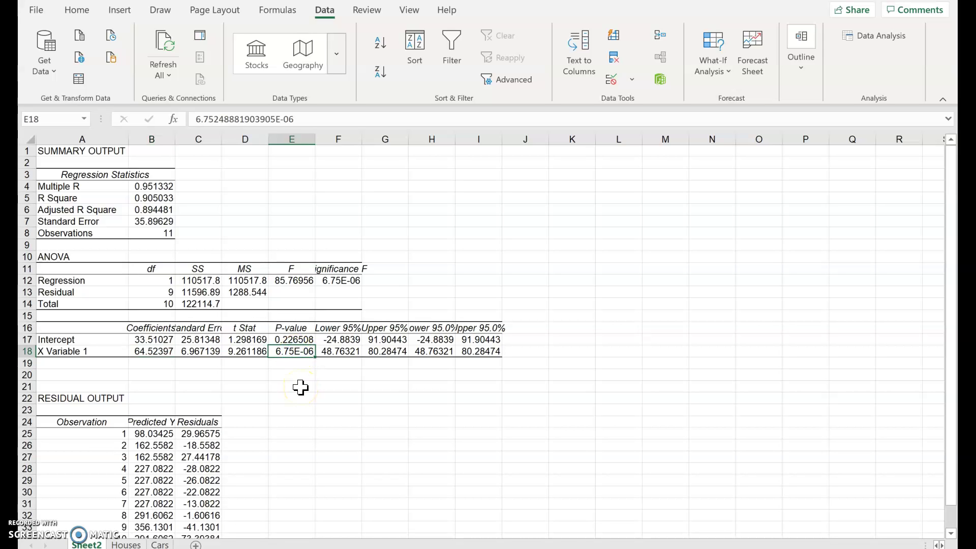
scroll(301, 387, down, 1)
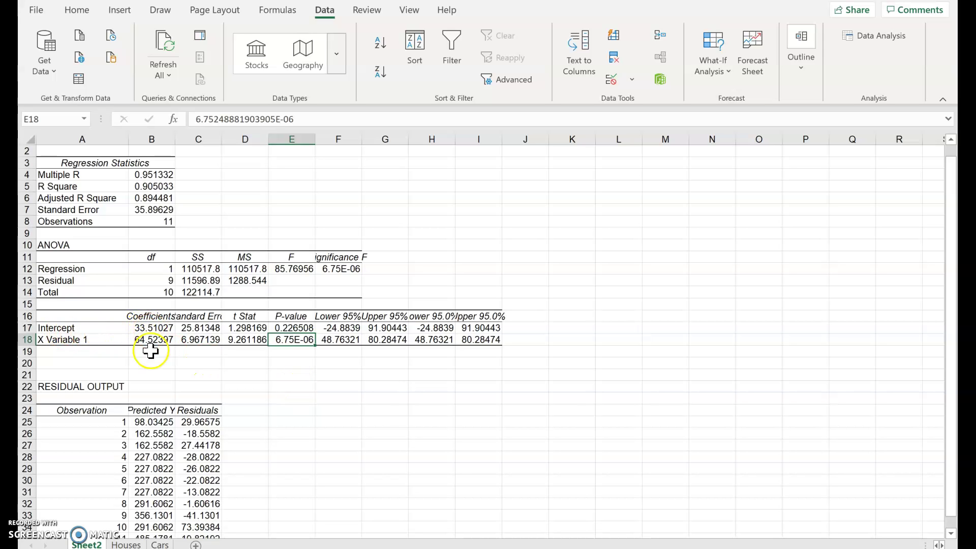
scroll(222, 361, down, 3)
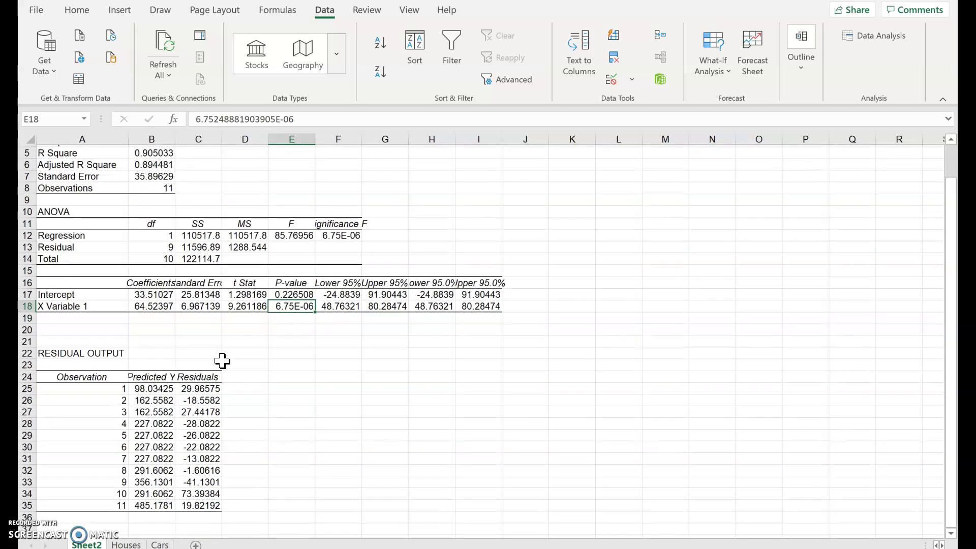
click(153, 387)
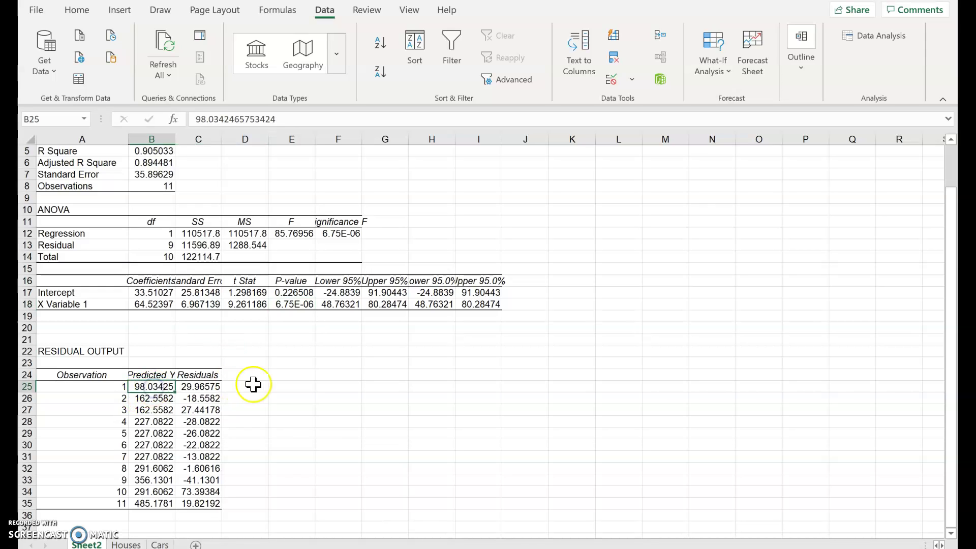
- Enter =B17+B18*1 in E25 to recompute the 98.03425 prediction, then view the Houses sheet
click(294, 385)
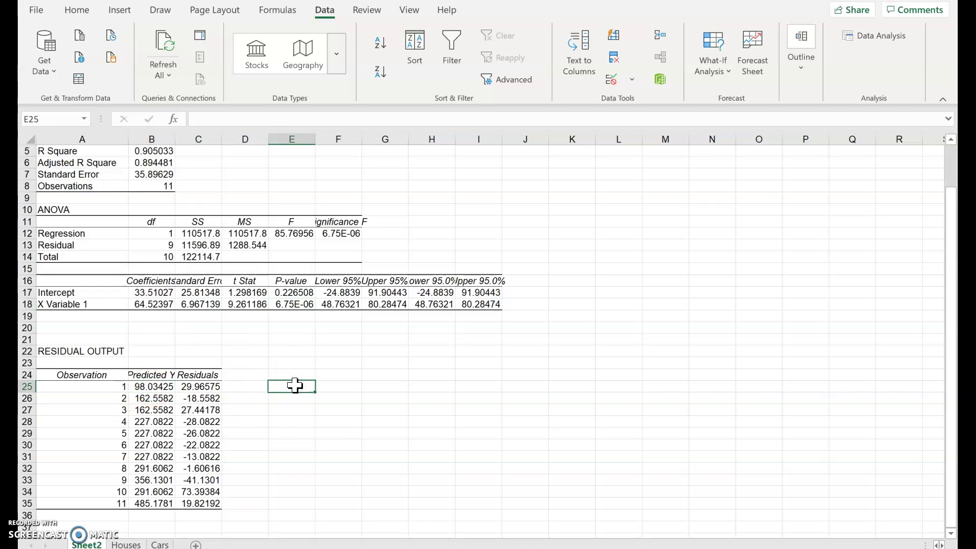
text(=)
click(152, 294)
click(147, 305)
text(+)
click(147, 305)
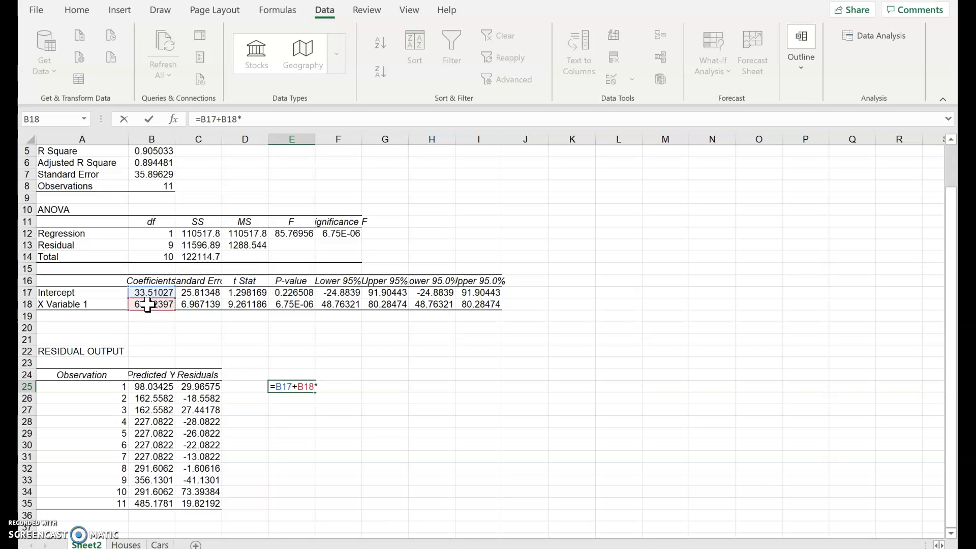
click(163, 341)
key(Return)
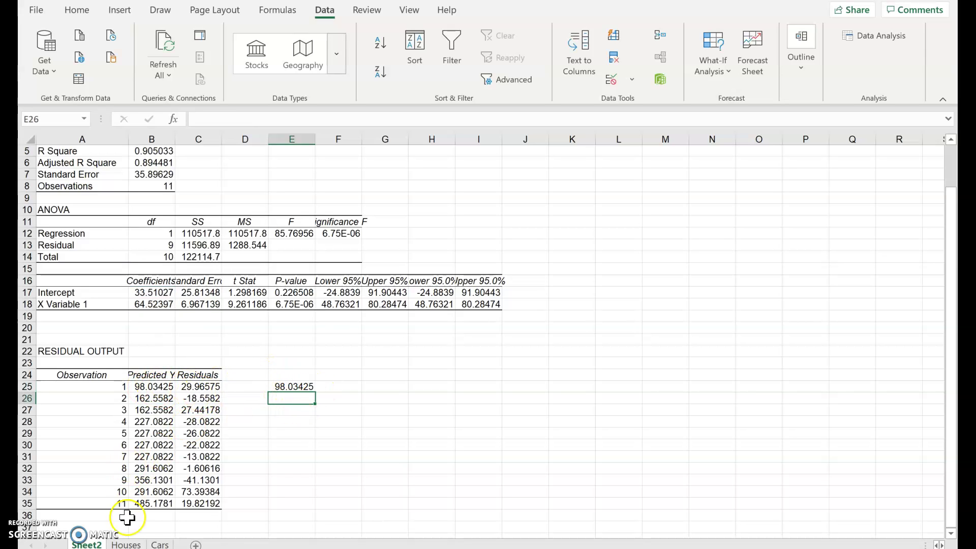
click(126, 545)
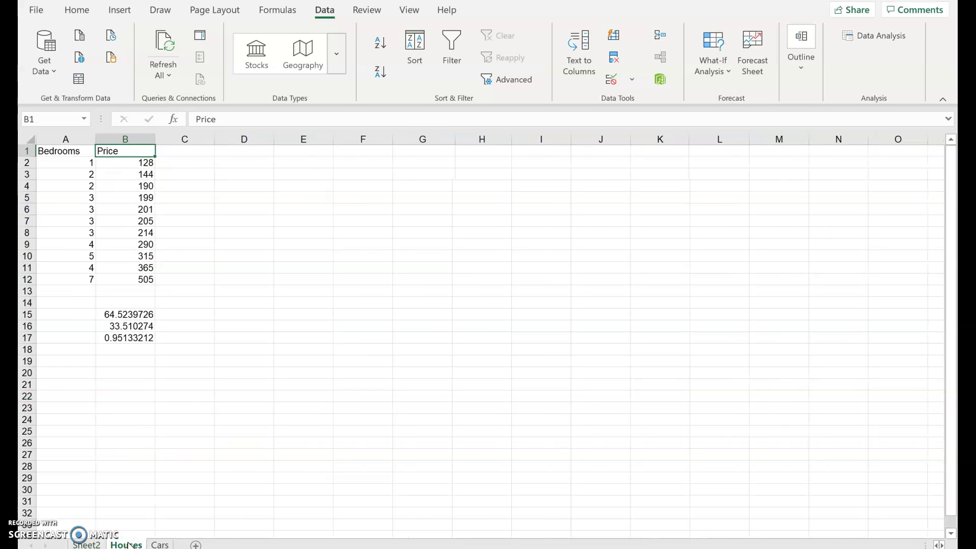
- On Sheet2, enter =128-E25 in F25, giving a residual of 29.96575
click(86, 545)
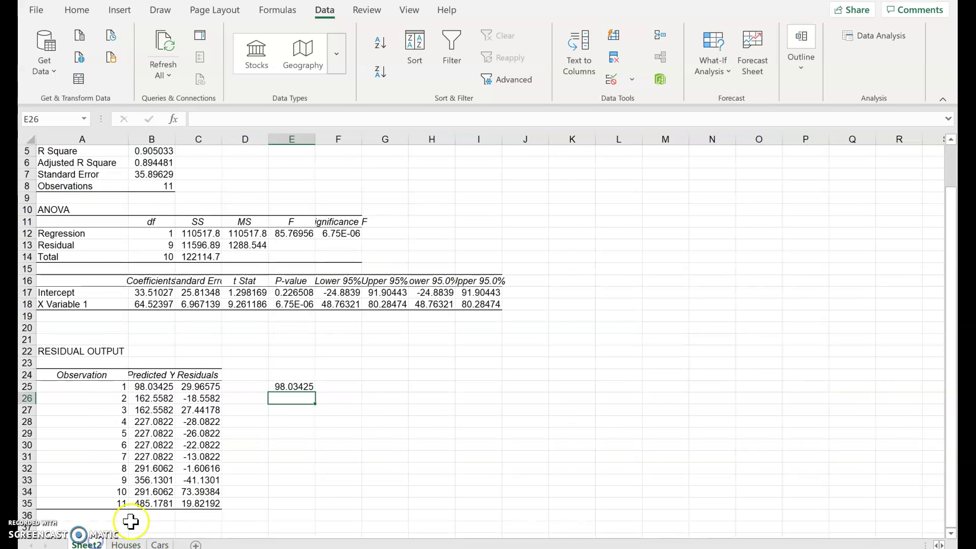
click(336, 389)
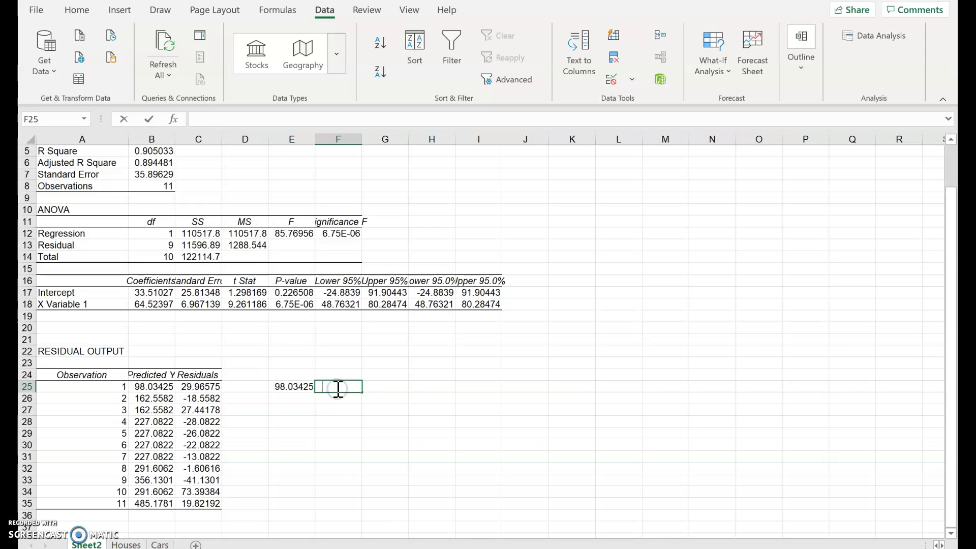
text(=128)
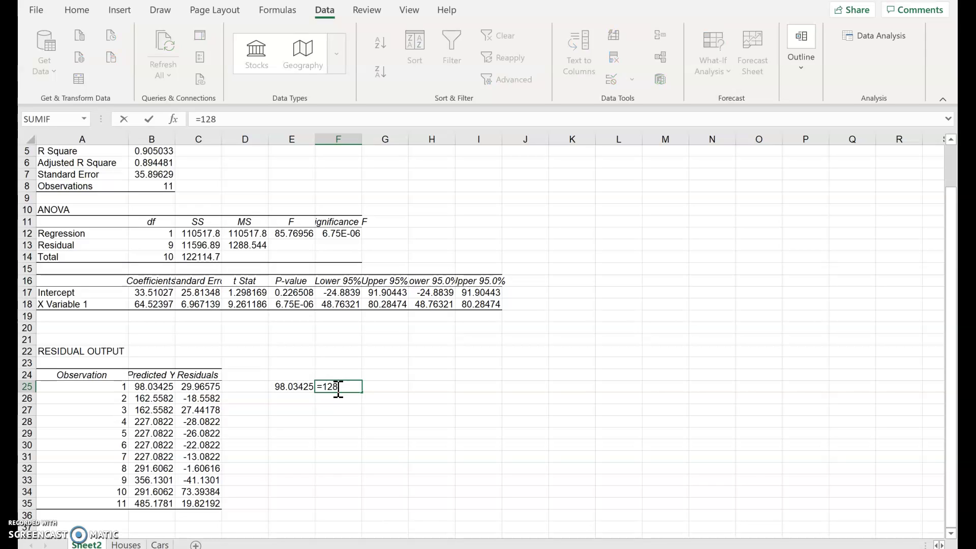
text(-)
click(298, 386)
key(Return)
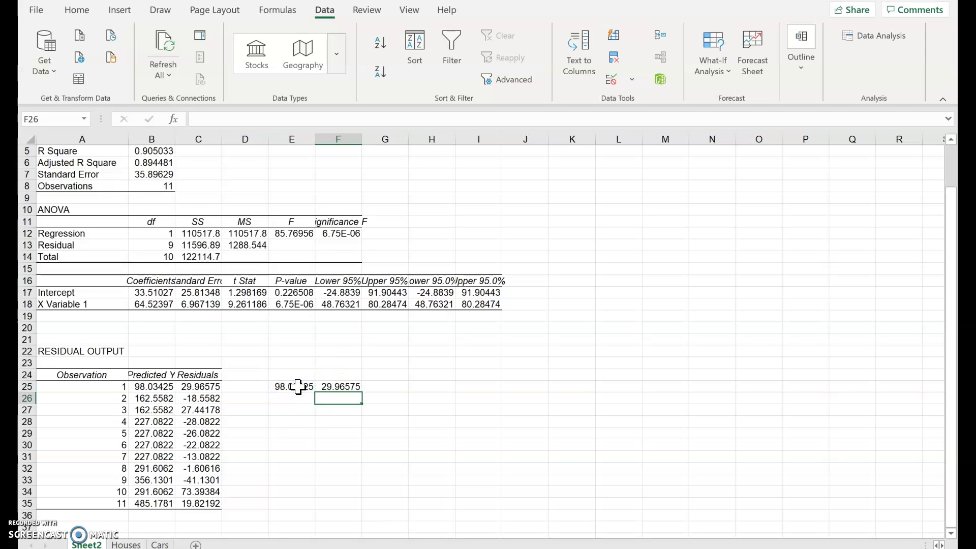
- Compare with the reported first residual and the slope's P-value, then select E24:F26
click(217, 388)
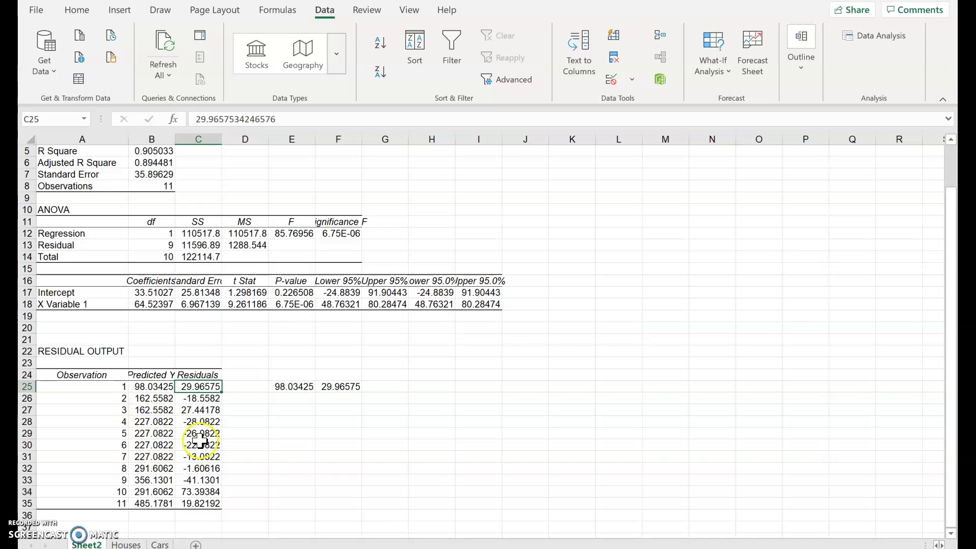
click(293, 305)
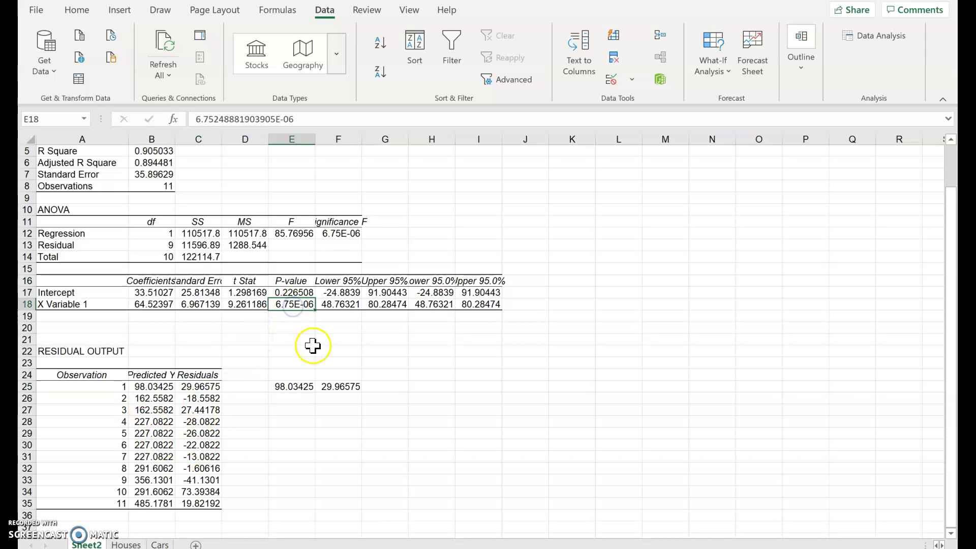
drag(290, 371, 354, 404)
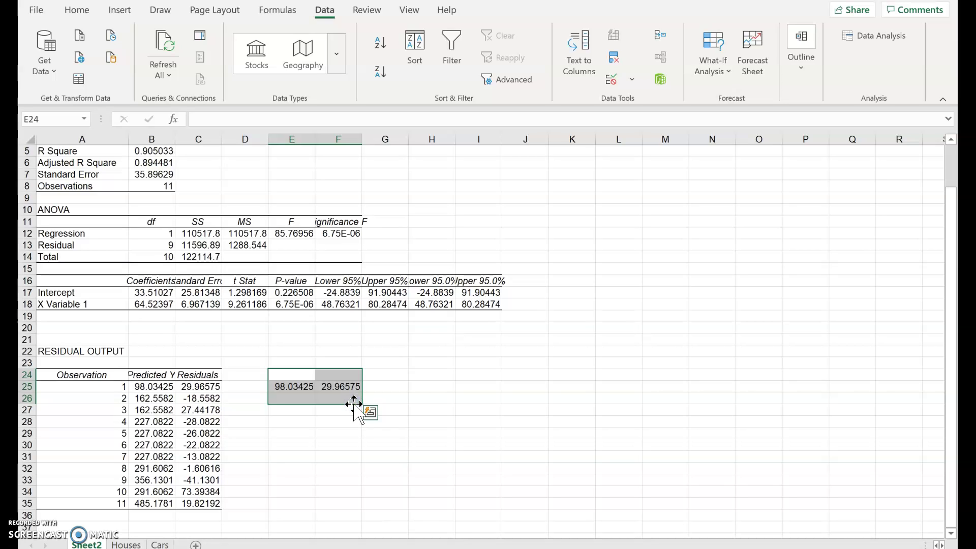